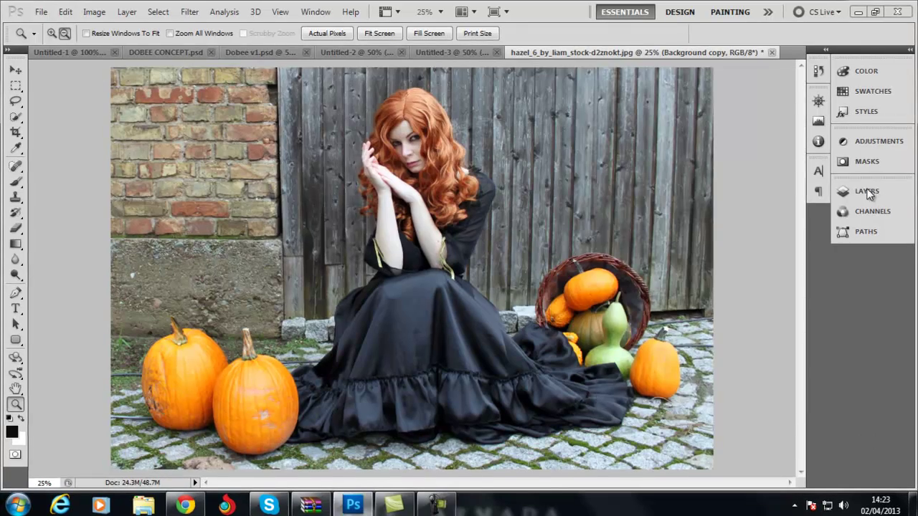
- Zoom in to 50% on the woman's head
{"action": "left_click", "coordinate": [421, 150]}
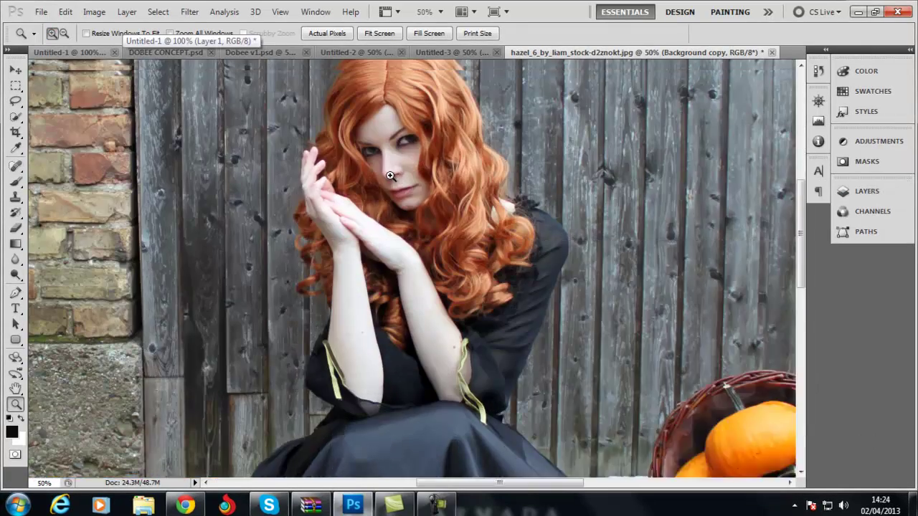
- With the Freeform Pen, trace along the top of the hair and down the shoulder edge
{"action": "key", "text": "p"}
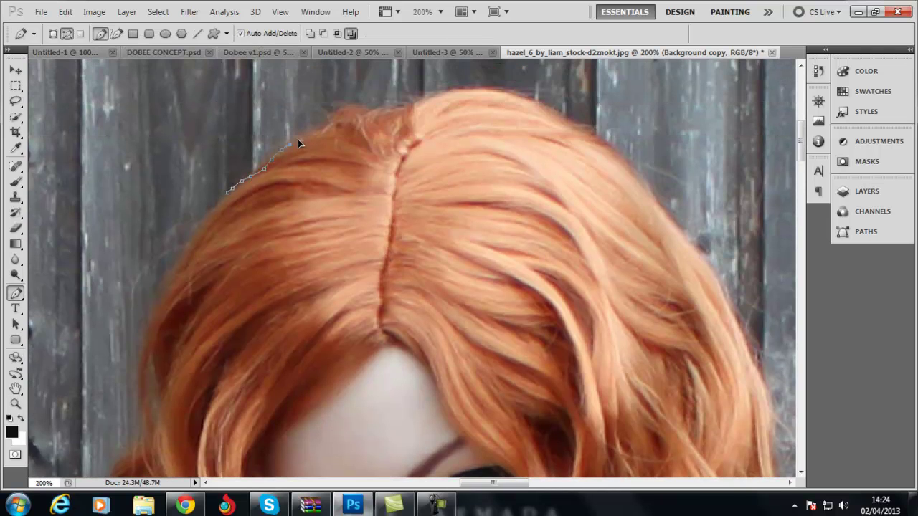
{"action": "left_click_drag", "start_coordinate": [297, 144], "coordinate": [532, 98]}
{"action": "left_click_drag", "start_coordinate": [651, 191], "coordinate": [467, 215]}
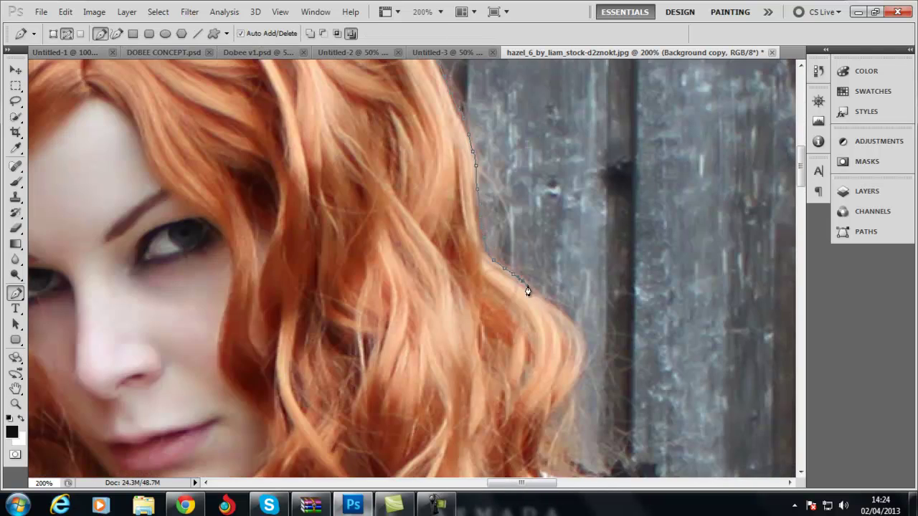
{"action": "mouse_move", "coordinate": [527, 291]}
{"action": "left_mouse_down"}
{"action": "mouse_move", "coordinate": [552, 414]}
{"action": "mouse_move", "coordinate": [403, 235]}
{"action": "left_mouse_up"}
{"action": "mouse_move", "coordinate": [492, 275]}
{"action": "left_mouse_down"}
{"action": "mouse_move", "coordinate": [549, 303]}
{"action": "mouse_move", "coordinate": [606, 353]}
{"action": "left_mouse_up"}
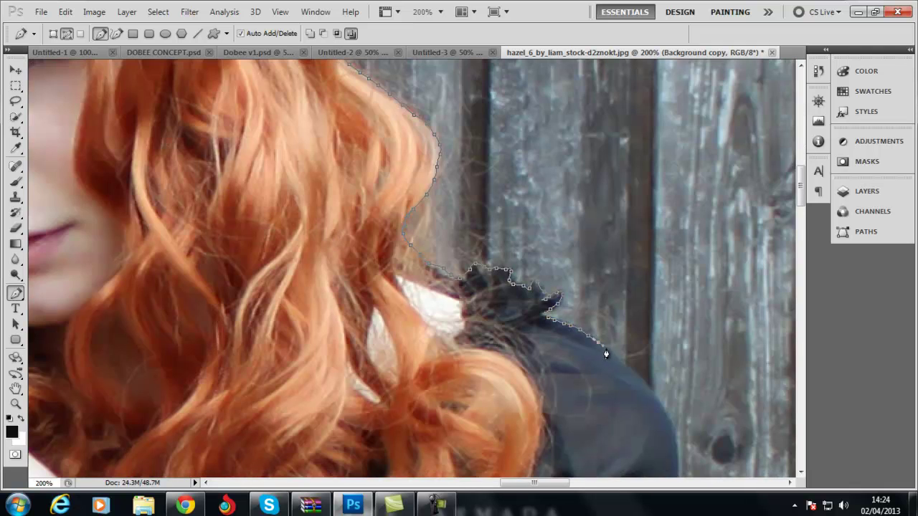
{"action": "mouse_move", "coordinate": [680, 450]}
{"action": "left_mouse_down"}
{"action": "mouse_move", "coordinate": [505, 95]}
{"action": "mouse_move", "coordinate": [418, 208]}
{"action": "left_mouse_up"}
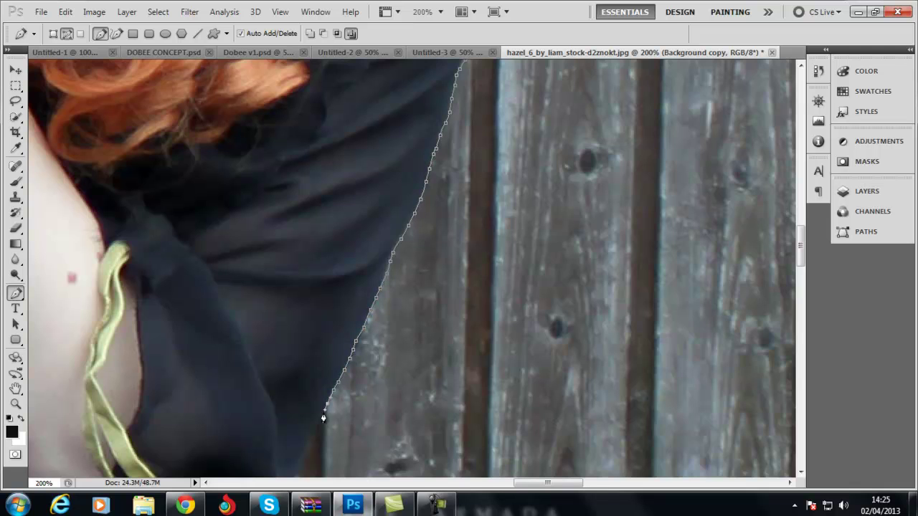
- Continue the path around the collar fold, down the shoulder and dress, and up the basket edge
{"action": "left_click_drag", "start_coordinate": [323, 418], "coordinate": [437, 197]}
{"action": "left_click_drag", "start_coordinate": [345, 276], "coordinate": [330, 313]}
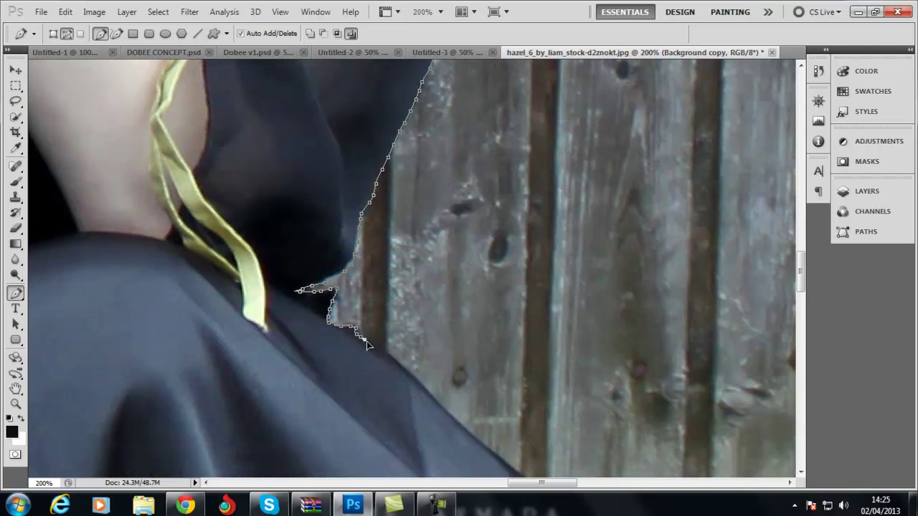
{"action": "left_click_drag", "start_coordinate": [466, 385], "coordinate": [384, 148]}
{"action": "mouse_move", "coordinate": [310, 125]}
{"action": "left_mouse_down"}
{"action": "mouse_move", "coordinate": [558, 403]}
{"action": "mouse_move", "coordinate": [551, 156]}
{"action": "left_mouse_up"}
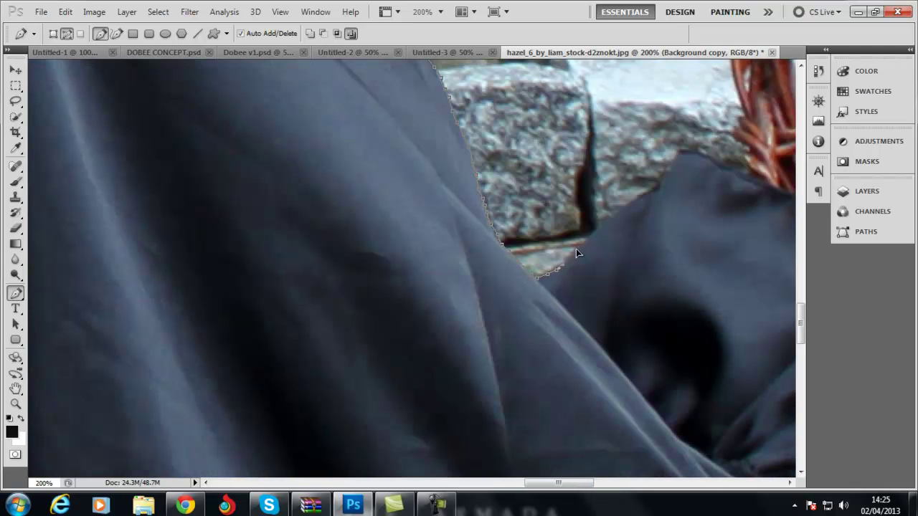
{"action": "mouse_move", "coordinate": [576, 249]}
{"action": "left_mouse_down"}
{"action": "mouse_move", "coordinate": [676, 151]}
{"action": "mouse_move", "coordinate": [338, 210]}
{"action": "left_mouse_up"}
{"action": "scroll", "coordinate": [338, 211], "scroll_direction": "up", "scroll_amount": 3}
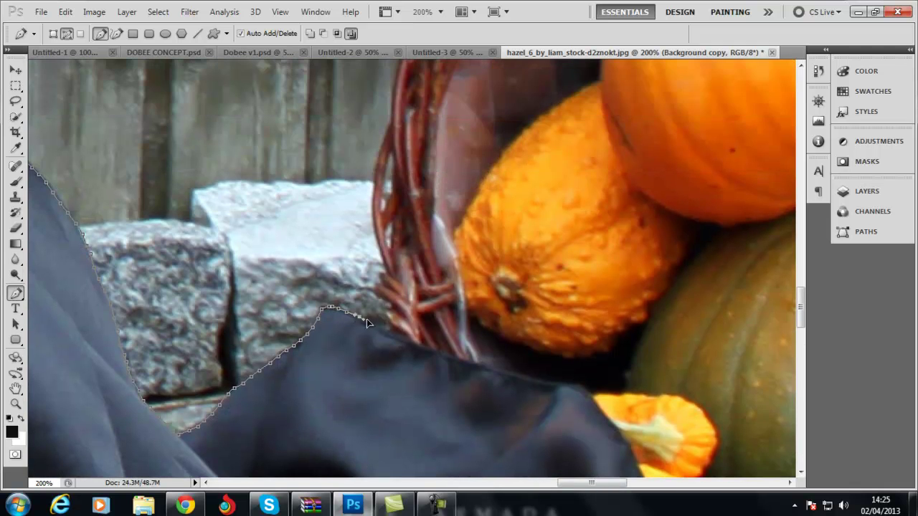
{"action": "mouse_move", "coordinate": [375, 238]}
{"action": "left_mouse_down"}
{"action": "mouse_move", "coordinate": [390, 129]}
{"action": "mouse_move", "coordinate": [311, 276]}
{"action": "mouse_move", "coordinate": [380, 82]}
{"action": "left_mouse_up"}
- Trace along the basket rim, then up, over the stem and down the front pumpkin
{"action": "left_click_drag", "start_coordinate": [495, 116], "coordinate": [294, 261]}
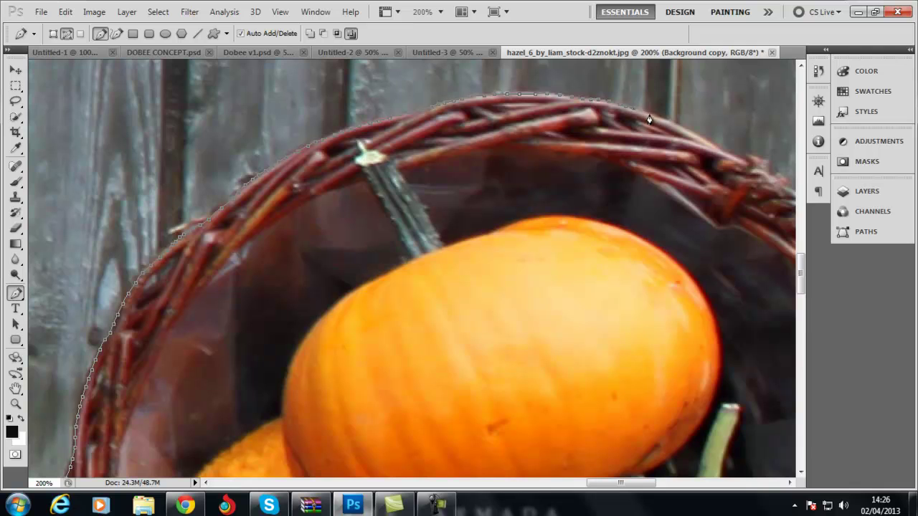
{"action": "left_click_drag", "start_coordinate": [772, 171], "coordinate": [459, 122]}
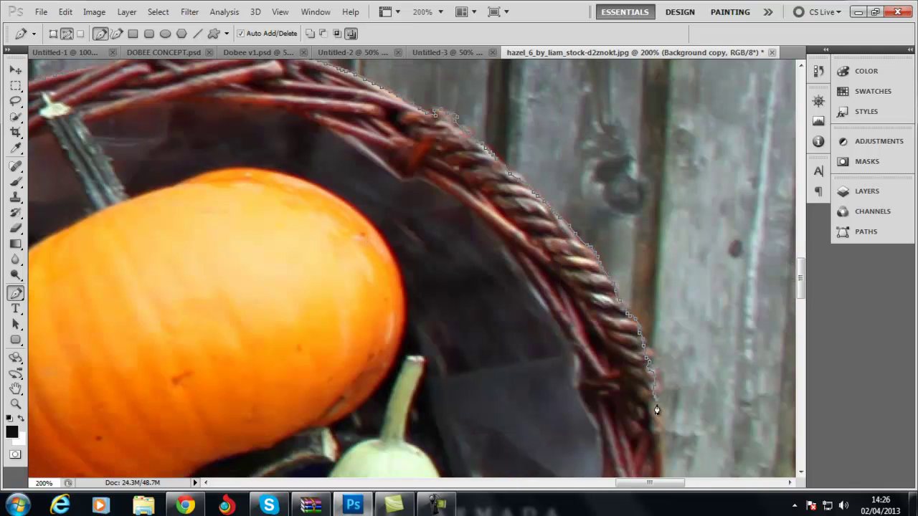
{"action": "mouse_move", "coordinate": [655, 409]}
{"action": "left_mouse_down"}
{"action": "mouse_move", "coordinate": [548, 125]}
{"action": "mouse_move", "coordinate": [548, 263]}
{"action": "left_mouse_up"}
{"action": "mouse_move", "coordinate": [500, 409]}
{"action": "left_mouse_down"}
{"action": "mouse_move", "coordinate": [523, 165]}
{"action": "mouse_move", "coordinate": [420, 234]}
{"action": "left_mouse_up"}
{"action": "left_click_drag", "start_coordinate": [439, 324], "coordinate": [488, 206]}
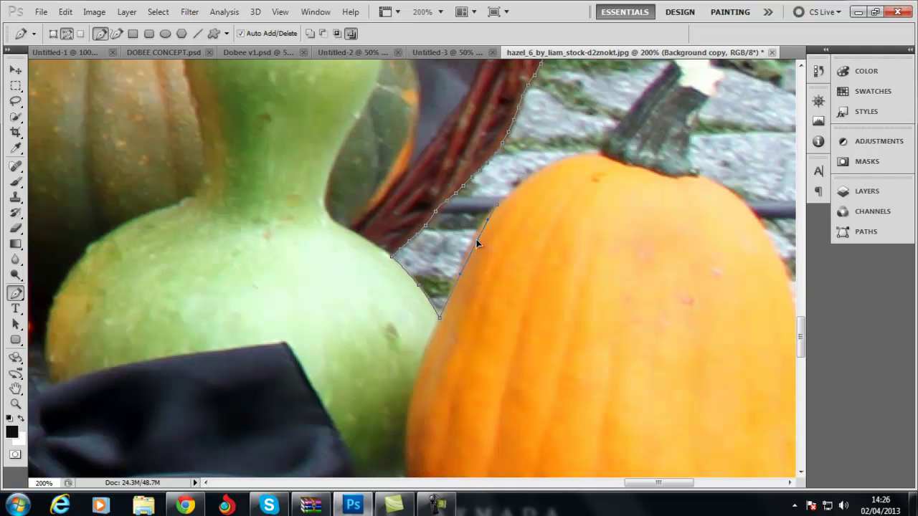
{"action": "scroll", "coordinate": [599, 157], "scroll_direction": "up", "scroll_amount": 2}
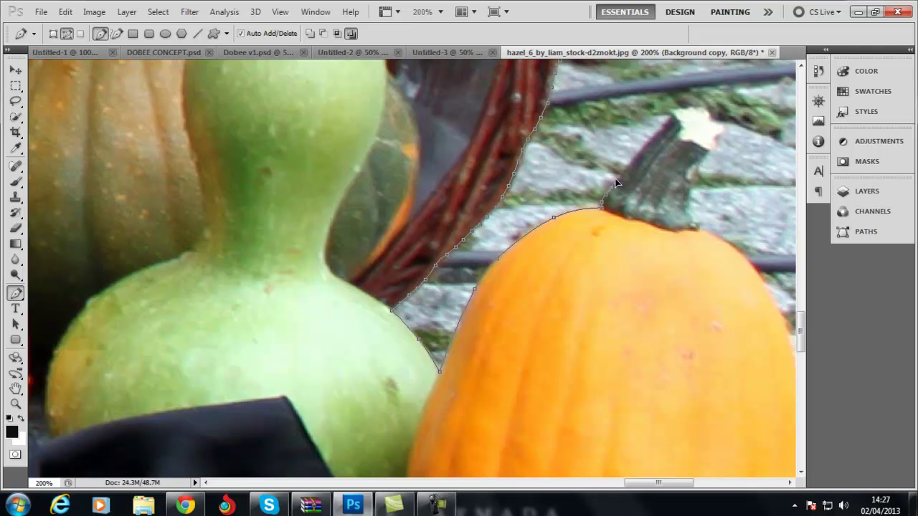
{"action": "left_click_drag", "start_coordinate": [674, 111], "coordinate": [717, 152]}
{"action": "mouse_move", "coordinate": [697, 227]}
{"action": "left_mouse_down"}
{"action": "mouse_move", "coordinate": [419, 144]}
{"action": "mouse_move", "coordinate": [446, 315]}
{"action": "mouse_move", "coordinate": [352, 341]}
{"action": "left_mouse_up"}
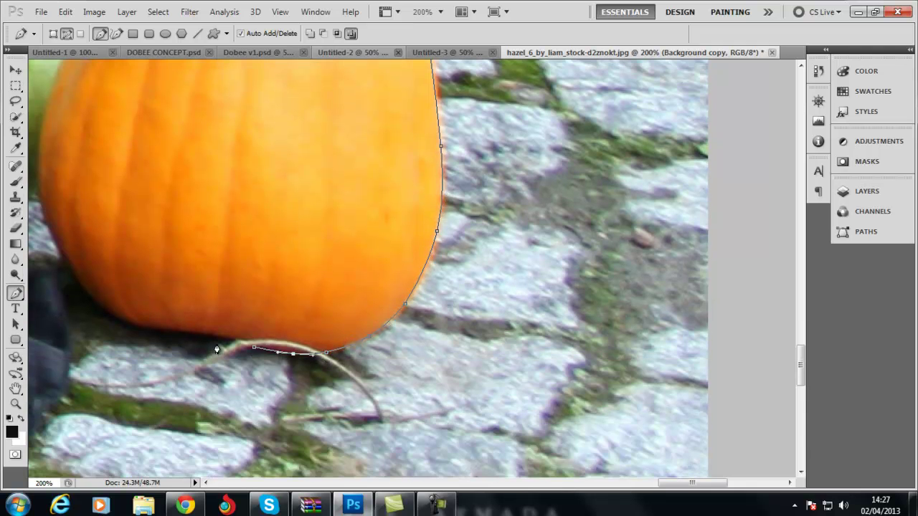
- Trace the pumpkin's bottom and left edge, dismiss the colour-scheme prompt, and continue down the cloth edge
{"action": "mouse_move", "coordinate": [258, 354]}
{"action": "left_mouse_down"}
{"action": "mouse_move", "coordinate": [96, 301]}
{"action": "mouse_move", "coordinate": [373, 231]}
{"action": "mouse_move", "coordinate": [481, 420]}
{"action": "left_mouse_up"}
{"action": "left_click_drag", "start_coordinate": [417, 310], "coordinate": [399, 329]}
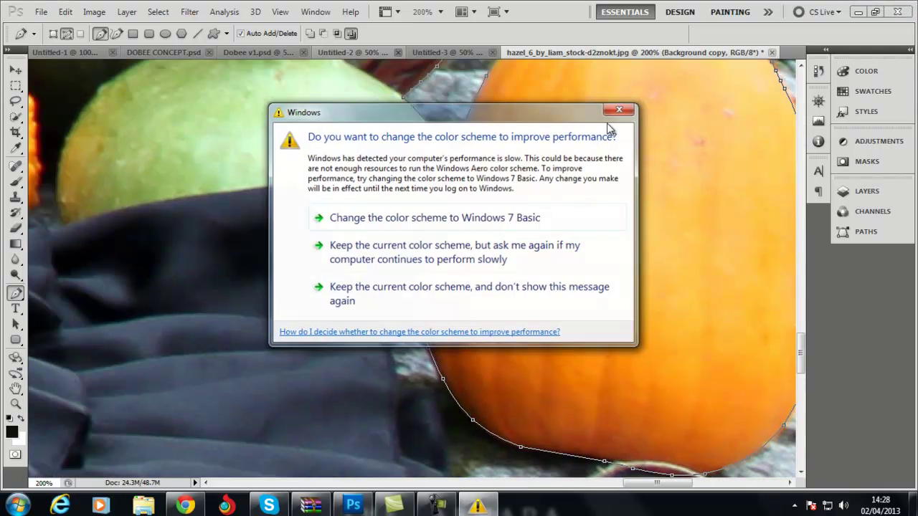
{"action": "left_click", "coordinate": [384, 335]}
{"action": "left_click", "coordinate": [396, 381]}
{"action": "left_click", "coordinate": [435, 392]}
{"action": "left_click_drag", "start_coordinate": [442, 424], "coordinate": [473, 180]}
{"action": "left_click", "coordinate": [474, 269]}
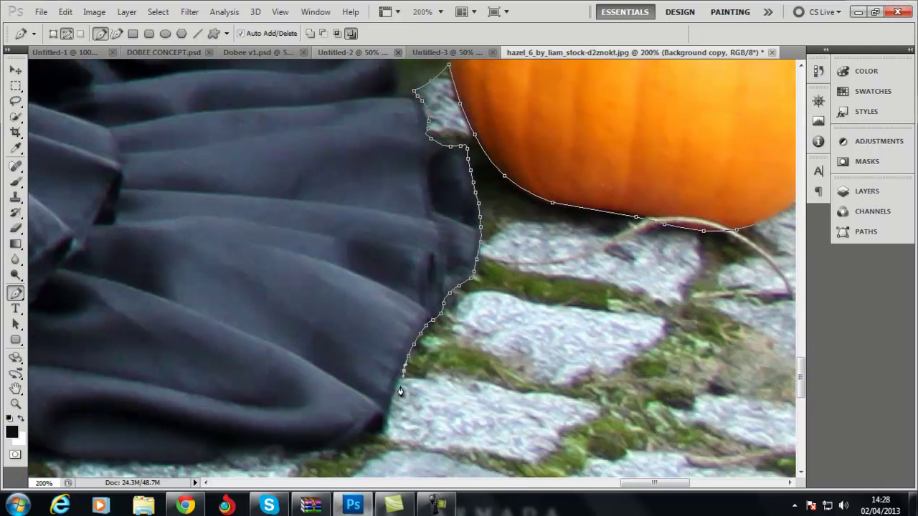
- Extend the path leftward along the cloth's bottom edge
{"action": "mouse_move", "coordinate": [400, 391]}
{"action": "left_mouse_down"}
{"action": "mouse_move", "coordinate": [334, 447]}
{"action": "mouse_move", "coordinate": [194, 461]}
{"action": "mouse_move", "coordinate": [583, 322]}
{"action": "left_mouse_up"}
{"action": "left_click_drag", "start_coordinate": [617, 277], "coordinate": [526, 285]}
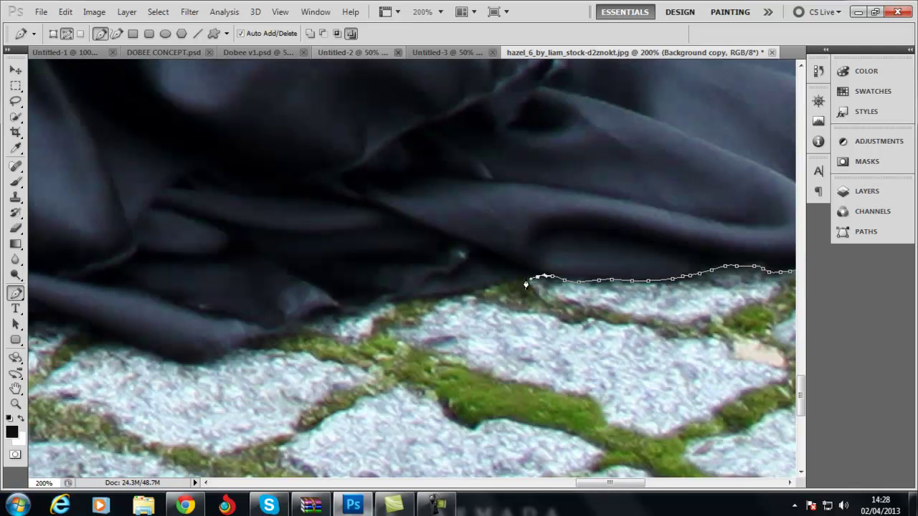
{"action": "left_click_drag", "start_coordinate": [368, 307], "coordinate": [251, 334]}
{"action": "left_click_drag", "start_coordinate": [405, 182], "coordinate": [645, 200]}
{"action": "mouse_move", "coordinate": [491, 352]}
{"action": "left_mouse_down"}
{"action": "mouse_move", "coordinate": [584, 318]}
{"action": "mouse_move", "coordinate": [445, 273]}
{"action": "mouse_move", "coordinate": [315, 339]}
{"action": "left_mouse_up"}
{"action": "mouse_move", "coordinate": [210, 364]}
{"action": "left_mouse_down"}
{"action": "mouse_move", "coordinate": [595, 272]}
{"action": "mouse_move", "coordinate": [399, 236]}
{"action": "mouse_move", "coordinate": [245, 188]}
{"action": "mouse_move", "coordinate": [188, 220]}
{"action": "left_mouse_up"}
{"action": "left_click_drag", "start_coordinate": [188, 220], "coordinate": [594, 258]}
{"action": "left_click_drag", "start_coordinate": [305, 213], "coordinate": [655, 186]}
{"action": "mouse_move", "coordinate": [655, 187]}
{"action": "left_mouse_down"}
{"action": "mouse_move", "coordinate": [543, 215]}
{"action": "mouse_move", "coordinate": [354, 164]}
{"action": "mouse_move", "coordinate": [239, 119]}
{"action": "mouse_move", "coordinate": [430, 176]}
{"action": "mouse_move", "coordinate": [236, 239]}
{"action": "mouse_move", "coordinate": [96, 229]}
{"action": "mouse_move", "coordinate": [579, 174]}
{"action": "left_mouse_up"}
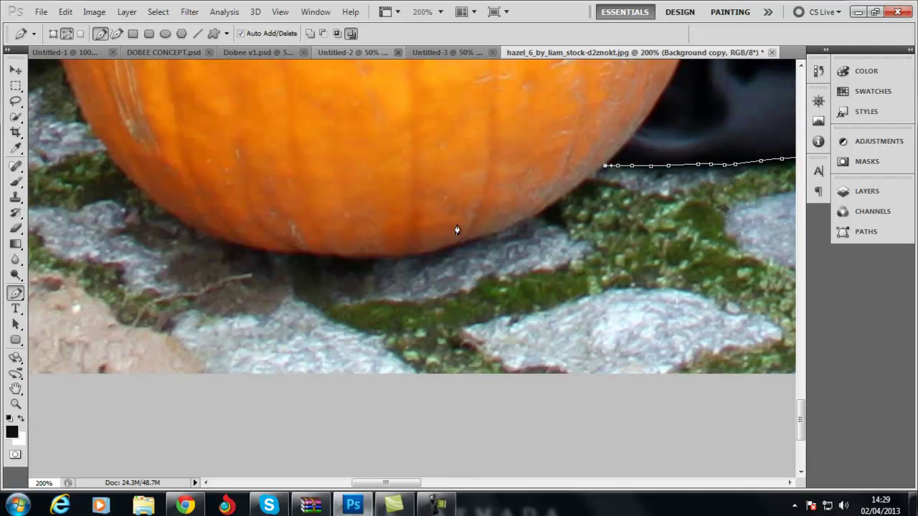
- Trace the pumpkin's bottom and left side, anchoring along the left pumpkin's bottom edge
{"action": "left_click_drag", "start_coordinate": [455, 228], "coordinate": [393, 261]}
{"action": "mouse_move", "coordinate": [210, 231]}
{"action": "left_mouse_down"}
{"action": "mouse_move", "coordinate": [153, 190]}
{"action": "mouse_move", "coordinate": [483, 375]}
{"action": "left_mouse_up"}
{"action": "left_click_drag", "start_coordinate": [379, 180], "coordinate": [365, 117]}
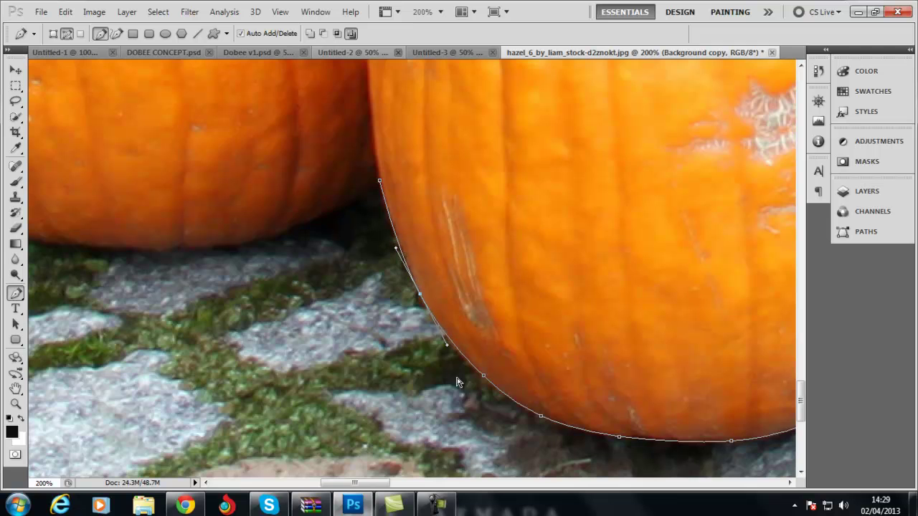
{"action": "left_click", "coordinate": [330, 211]}
{"action": "left_click", "coordinate": [284, 230]}
{"action": "left_click", "coordinate": [147, 251]}
{"action": "left_click", "coordinate": [86, 246]}
{"action": "left_click", "coordinate": [242, 247]}
{"action": "left_click_drag", "start_coordinate": [242, 248], "coordinate": [565, 251]}
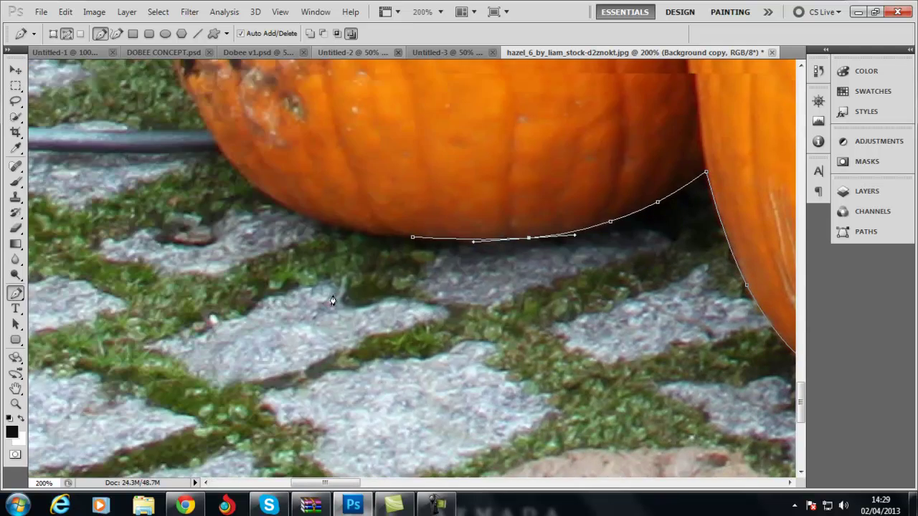
{"action": "mouse_move", "coordinate": [203, 94]}
{"action": "left_mouse_down"}
{"action": "mouse_move", "coordinate": [268, 210]}
{"action": "mouse_move", "coordinate": [340, 374]}
{"action": "mouse_move", "coordinate": [406, 147]}
{"action": "left_mouse_up"}
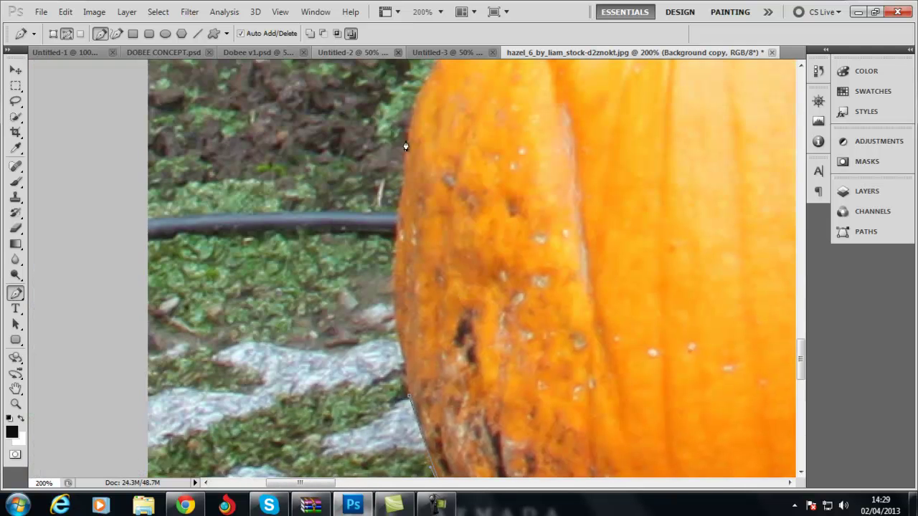
- Curve the path around the bruised pumpkin, over its stem and down its right edge
{"action": "scroll", "coordinate": [398, 288], "scroll_direction": "up", "scroll_amount": 5}
{"action": "scroll", "coordinate": [392, 283], "scroll_direction": "up", "scroll_amount": 2}
{"action": "scroll", "coordinate": [392, 283], "scroll_direction": "right", "scroll_amount": 5}
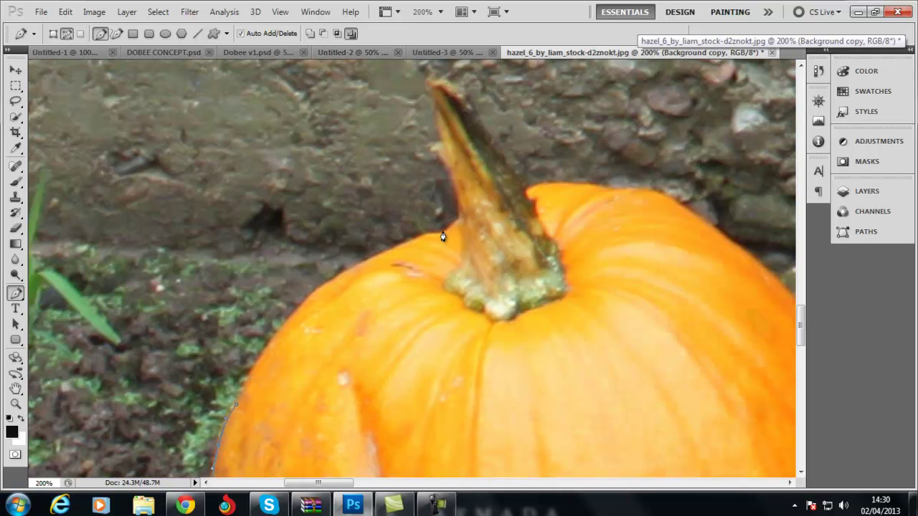
{"action": "left_click_drag", "start_coordinate": [376, 288], "coordinate": [439, 235]}
{"action": "left_click_drag", "start_coordinate": [356, 310], "coordinate": [321, 283]}
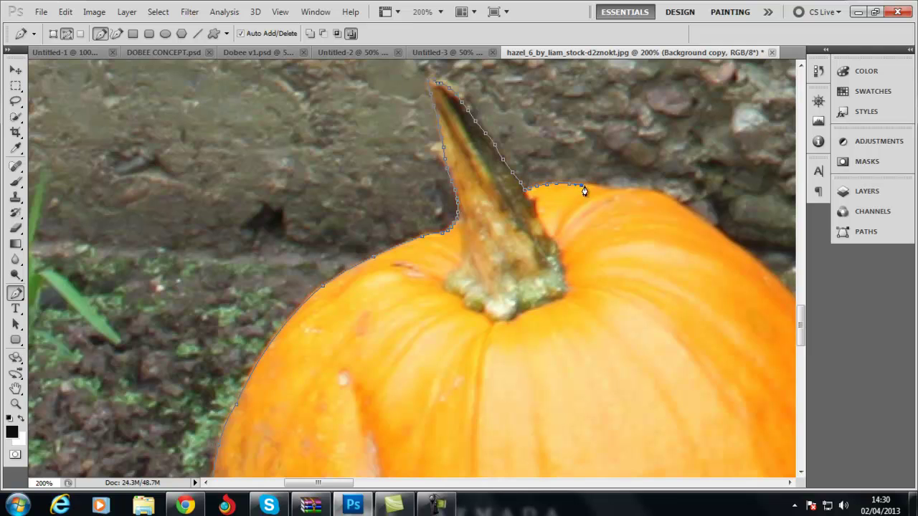
{"action": "left_click", "coordinate": [729, 231]}
{"action": "scroll", "coordinate": [709, 332], "scroll_direction": "down", "scroll_amount": 2}
{"action": "scroll", "coordinate": [709, 332], "scroll_direction": "right", "scroll_amount": 5}
{"action": "left_click_drag", "start_coordinate": [520, 398], "coordinate": [383, 178]}
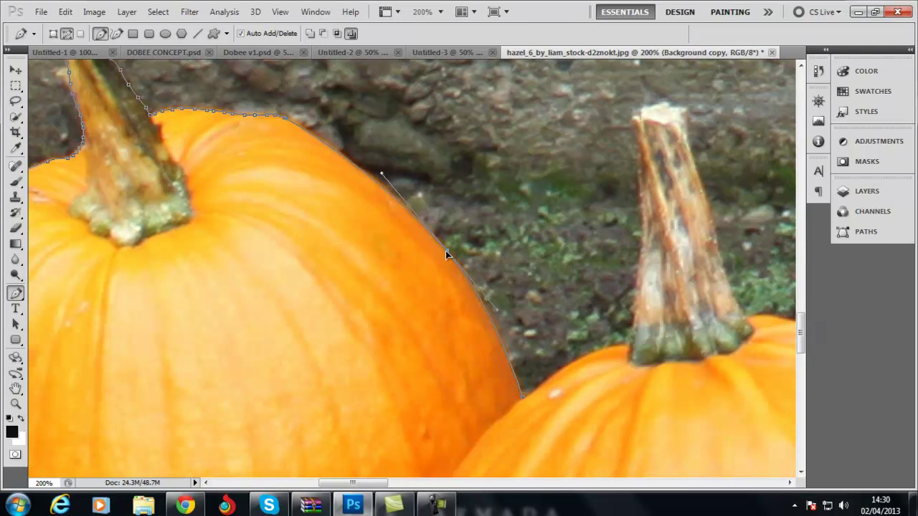
- Anchor points up, across and down around the second pumpkin's stem
{"action": "left_click", "coordinate": [589, 354]}
{"action": "left_click", "coordinate": [631, 346]}
{"action": "left_click", "coordinate": [638, 287]}
{"action": "left_click", "coordinate": [636, 190]}
{"action": "left_click", "coordinate": [645, 109]}
{"action": "left_click", "coordinate": [690, 117]}
{"action": "left_click", "coordinate": [704, 200]}
{"action": "left_click", "coordinate": [746, 319]}
- Continue the path along the pumpkin top and down its right side toward the dark dress
{"action": "scroll", "coordinate": [746, 319], "scroll_direction": "right", "scroll_amount": 5}
{"action": "scroll", "coordinate": [746, 319], "scroll_direction": "down", "scroll_amount": 1}
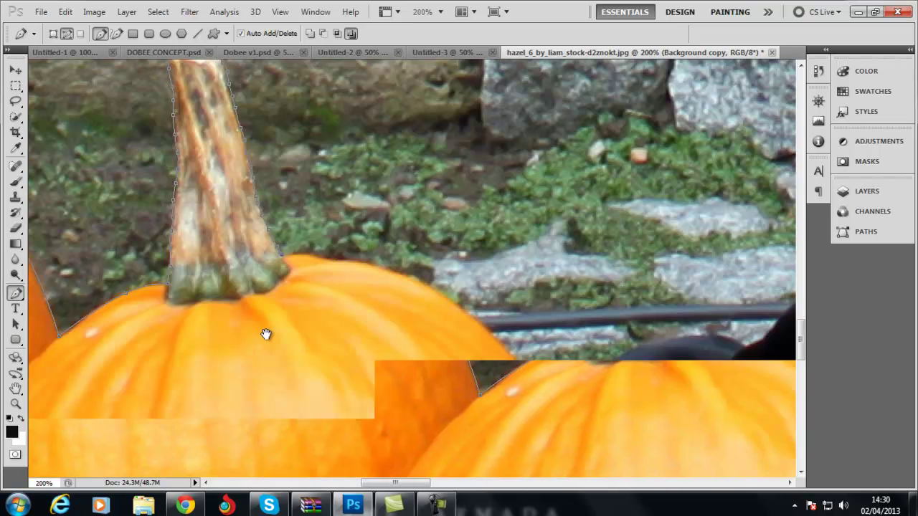
{"action": "left_click", "coordinate": [316, 256]}
{"action": "left_click", "coordinate": [488, 331]}
{"action": "left_click", "coordinate": [528, 378]}
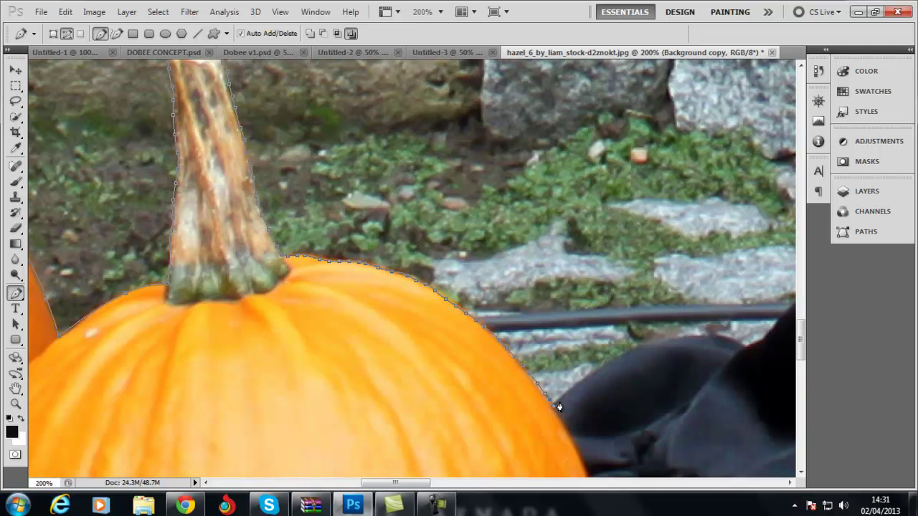
{"action": "left_click_drag", "start_coordinate": [749, 351], "coordinate": [323, 266]}
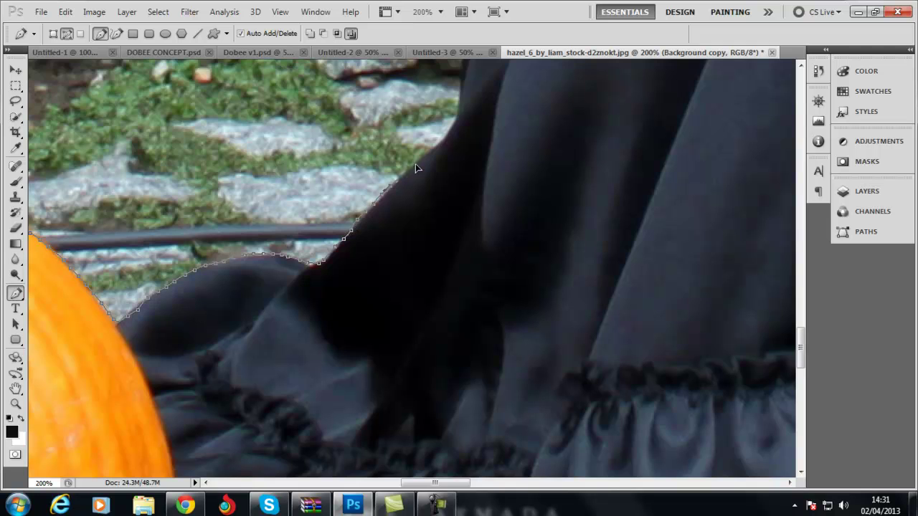
- Trace up the dress edge and sleeve, around the loose hair curl, and up the hair's left edge
{"action": "left_click_drag", "start_coordinate": [450, 134], "coordinate": [430, 294]}
{"action": "left_click_drag", "start_coordinate": [437, 65], "coordinate": [381, 412]}
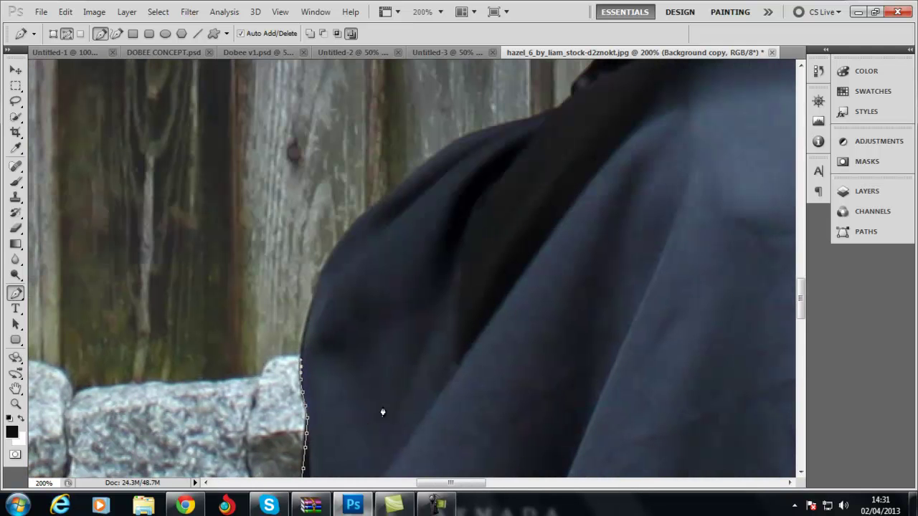
{"action": "left_click_drag", "start_coordinate": [460, 138], "coordinate": [247, 430]}
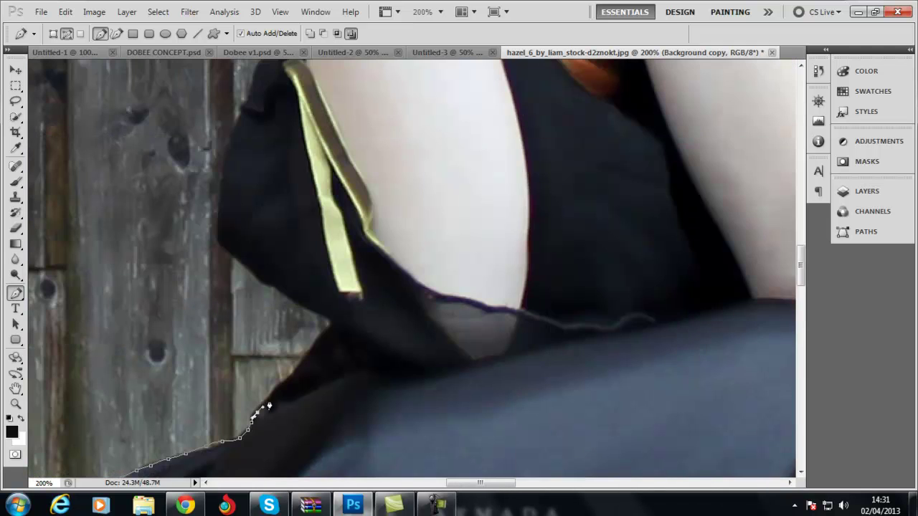
{"action": "left_click_drag", "start_coordinate": [244, 104], "coordinate": [229, 230]}
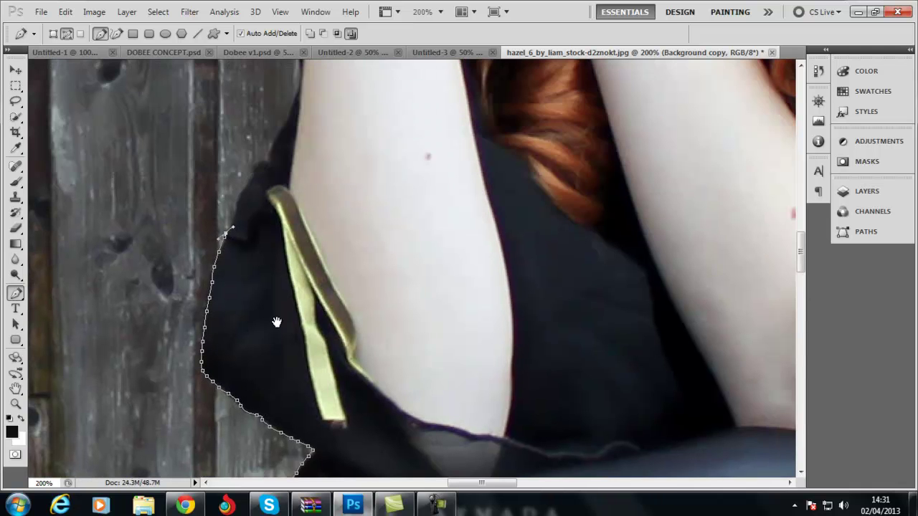
{"action": "scroll", "coordinate": [340, 347], "scroll_direction": "up", "scroll_amount": 5}
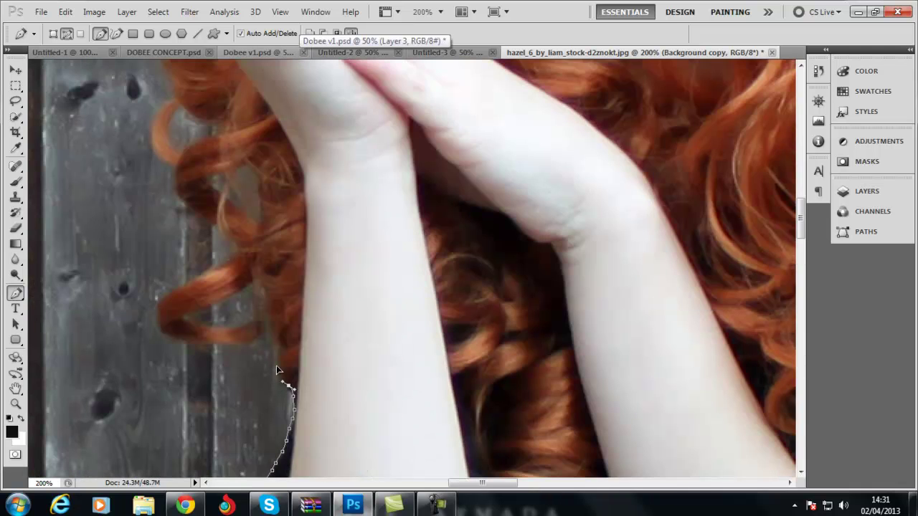
{"action": "left_click_drag", "start_coordinate": [239, 297], "coordinate": [184, 207]}
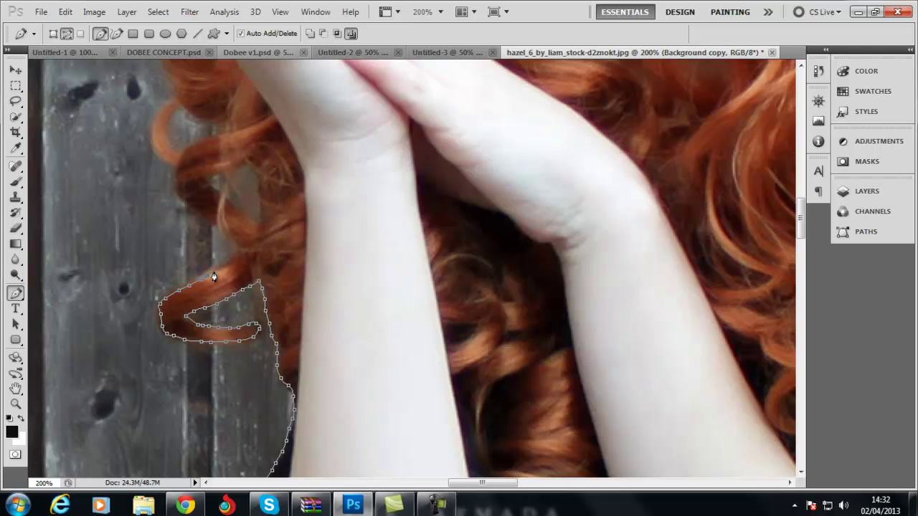
{"action": "left_click_drag", "start_coordinate": [174, 96], "coordinate": [246, 239]}
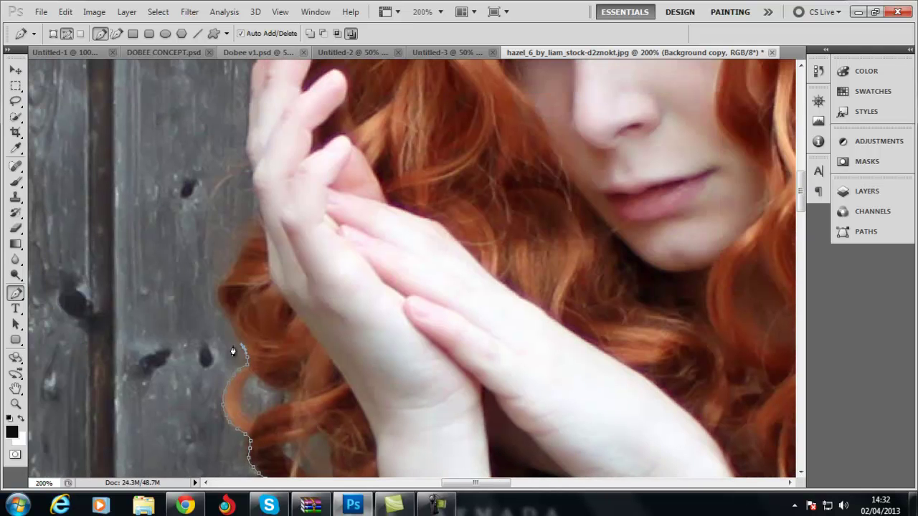
{"action": "mouse_move", "coordinate": [248, 129]}
{"action": "left_mouse_down"}
{"action": "mouse_move", "coordinate": [262, 307]}
{"action": "mouse_move", "coordinate": [241, 319]}
{"action": "mouse_move", "coordinate": [277, 256]}
{"action": "mouse_move", "coordinate": [307, 136]}
{"action": "left_mouse_up"}
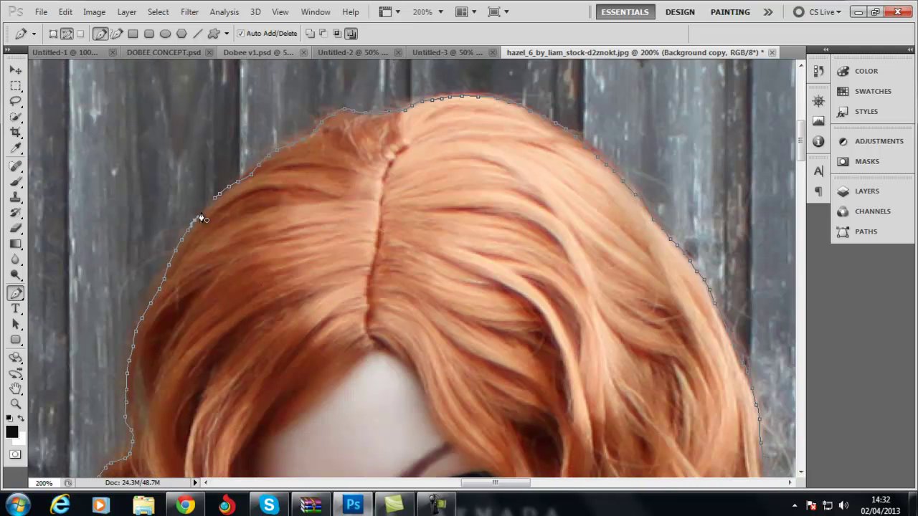
- Turn the path into a selection, cut it to Layer 1, and hide Background copy
{"action": "right_click", "coordinate": [322, 234]}
{"action": "left_click", "coordinate": [433, 297]}
{"action": "left_click", "coordinate": [867, 190]}
{"action": "key", "text": "ctrl+j"}
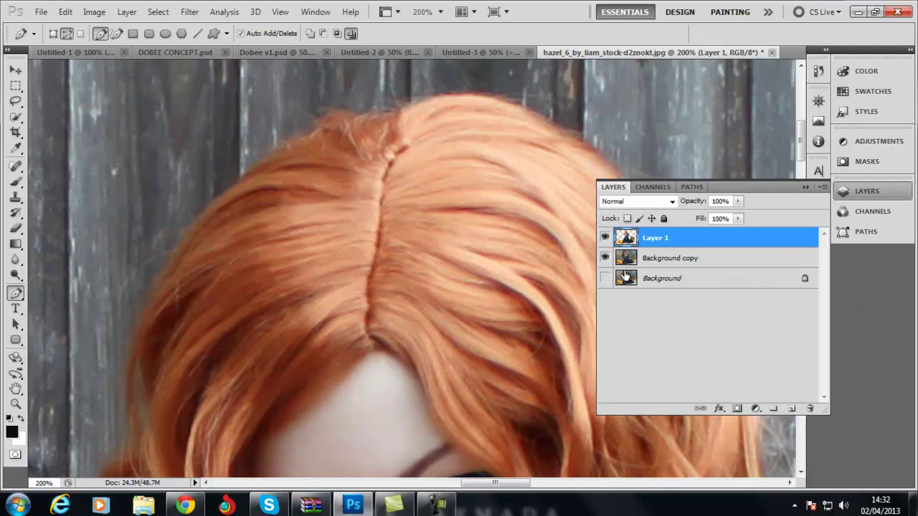
{"action": "left_click", "coordinate": [605, 258]}
- Zoom out, then add a new Layer 2 beneath Layer 1 and fill it solid black
{"action": "key", "text": "z"}
{"action": "left_click", "coordinate": [448, 362], "text": "alt"}
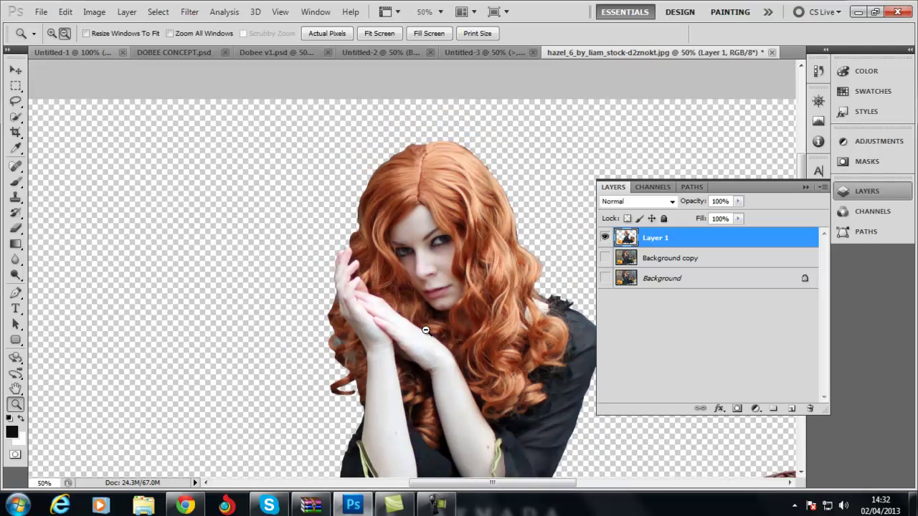
{"action": "left_click", "coordinate": [448, 363], "text": "alt"}
{"action": "left_click", "coordinate": [866, 191]}
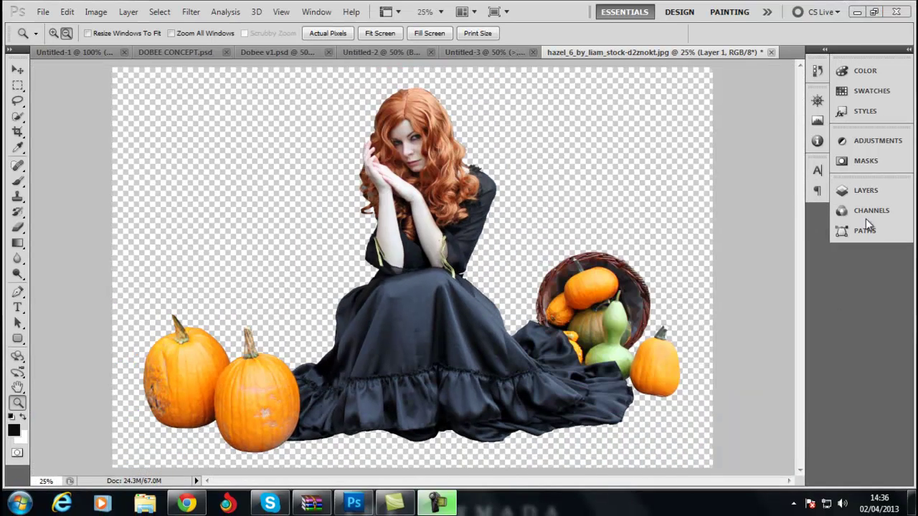
{"action": "left_click", "coordinate": [865, 190]}
{"action": "left_click", "coordinate": [669, 258]}
{"action": "key", "text": "ctrl+shift+alt+n"}
{"action": "left_click_drag", "start_coordinate": [18, 229], "coordinate": [57, 254]}
{"action": "left_click", "coordinate": [204, 252]}
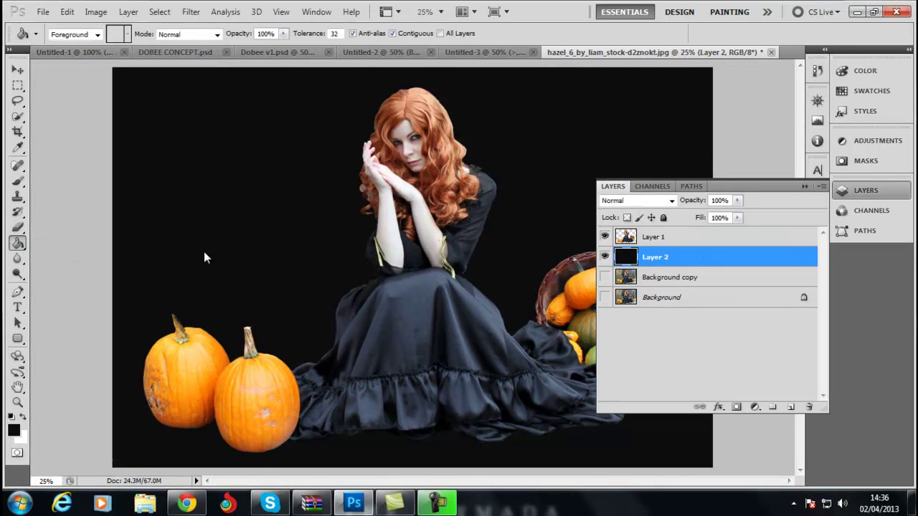
- Zoom in closely on the hair edge at the woman's shoulder
{"action": "key", "text": "z"}
{"action": "left_click", "coordinate": [419, 142]}
{"action": "left_click", "coordinate": [866, 190]}
{"action": "left_click", "coordinate": [430, 358]}
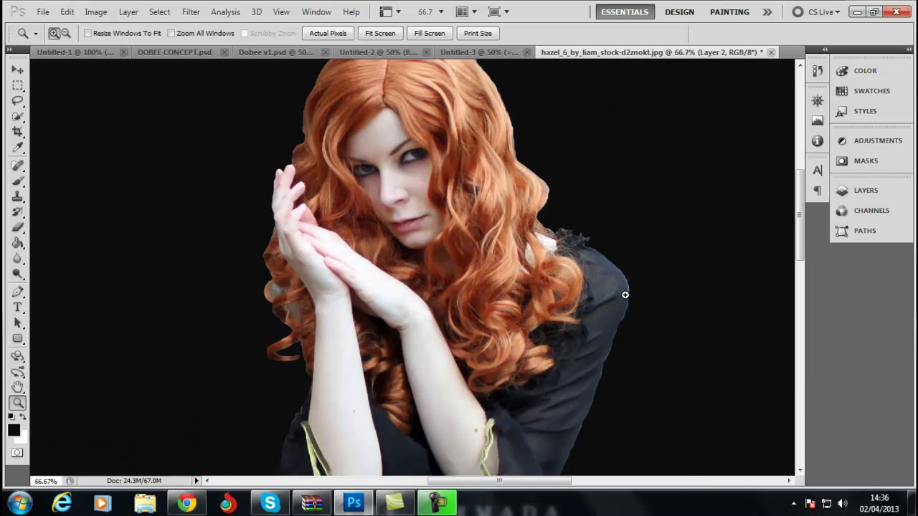
{"action": "left_click", "coordinate": [707, 360]}
{"action": "scroll", "coordinate": [577, 254], "scroll_direction": "up", "scroll_amount": 3}
{"action": "left_click", "coordinate": [577, 254]}
- Add a white layer mask to Layer 1 and set a size-5 Brush painting black
{"action": "left_click", "coordinate": [18, 180]}
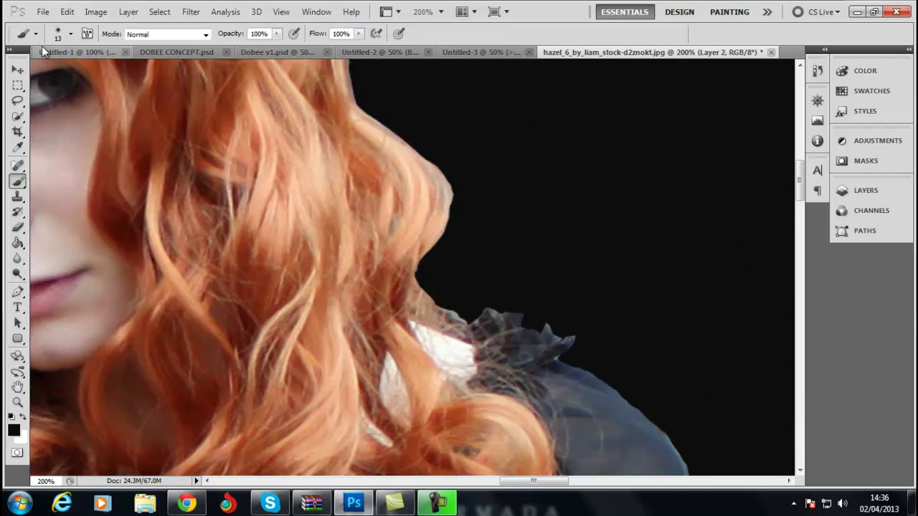
{"action": "left_click", "coordinate": [840, 191]}
{"action": "key", "text": "alt+bracketright"}
{"action": "left_click", "coordinate": [737, 407]}
{"action": "key", "text": "x"}
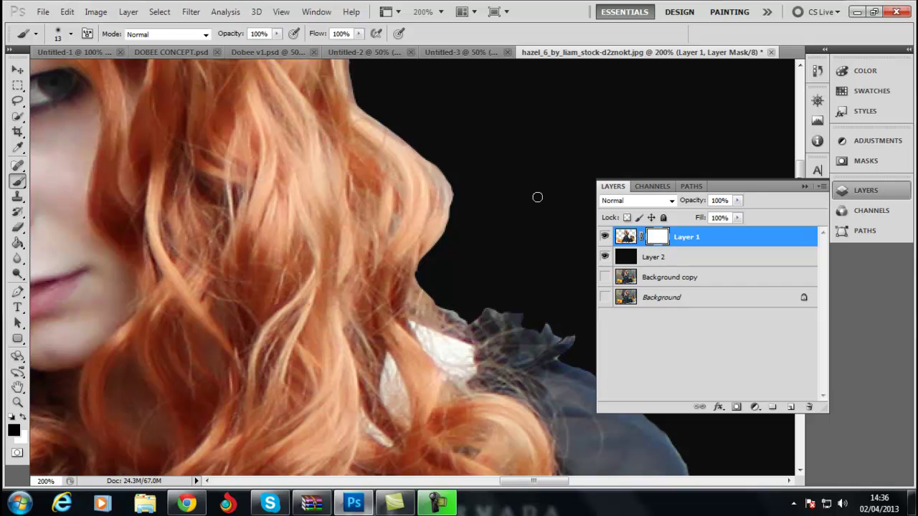
{"action": "key", "text": "bracketleft"}
{"action": "key", "text": "bracketleft"}
{"action": "scroll", "coordinate": [536, 196], "scroll_direction": "down", "scroll_amount": 1}
- Paint black on Layer 1's mask along the dark jacket edge near the shoulder
{"action": "left_click", "coordinate": [805, 185]}
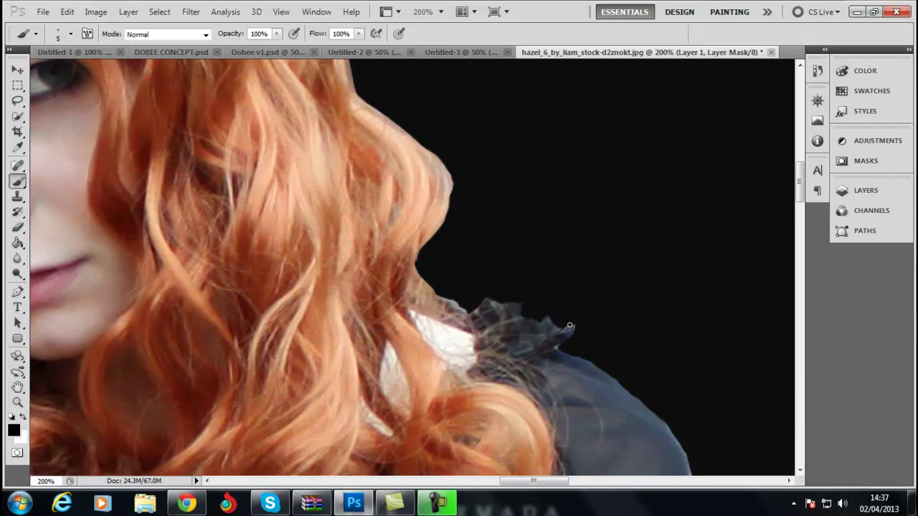
{"action": "scroll", "coordinate": [668, 422], "scroll_direction": "down", "scroll_amount": 5}
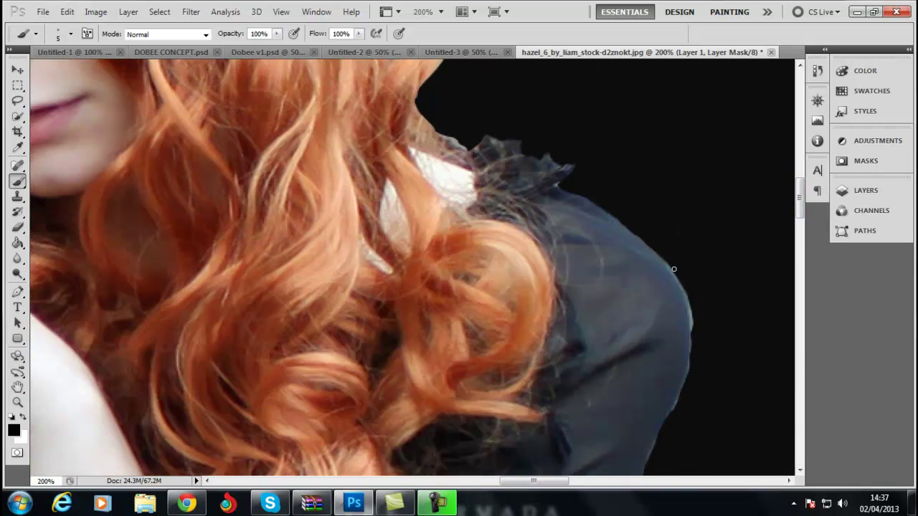
{"action": "left_click_drag", "start_coordinate": [672, 412], "coordinate": [527, 253]}
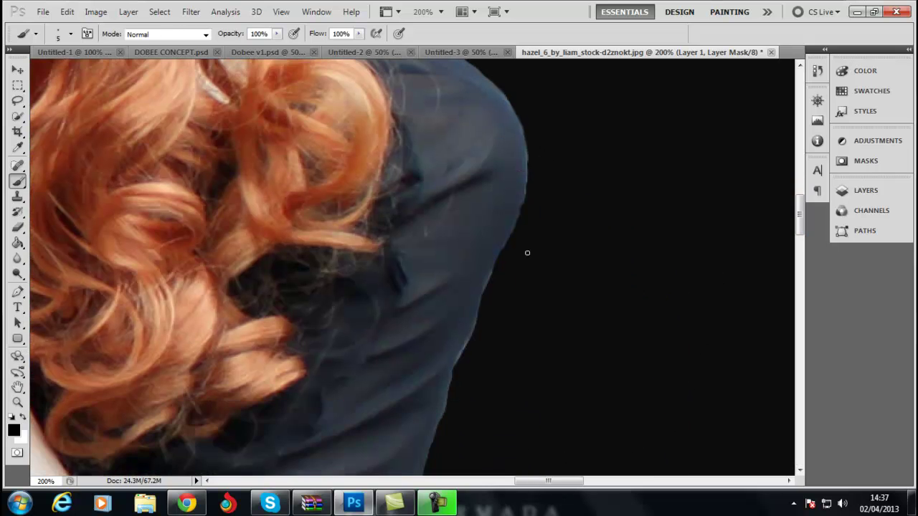
{"action": "left_click_drag", "start_coordinate": [464, 350], "coordinate": [556, 135]}
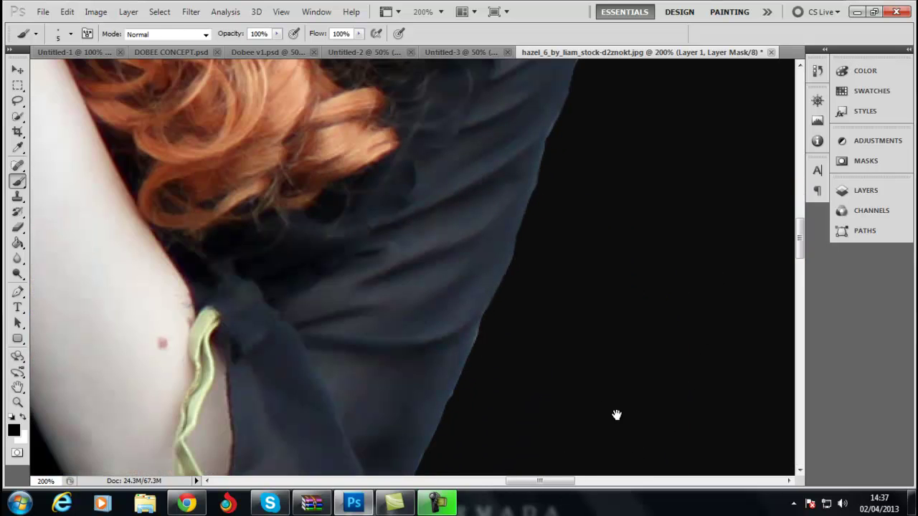
{"action": "left_click_drag", "start_coordinate": [616, 415], "coordinate": [551, 181]}
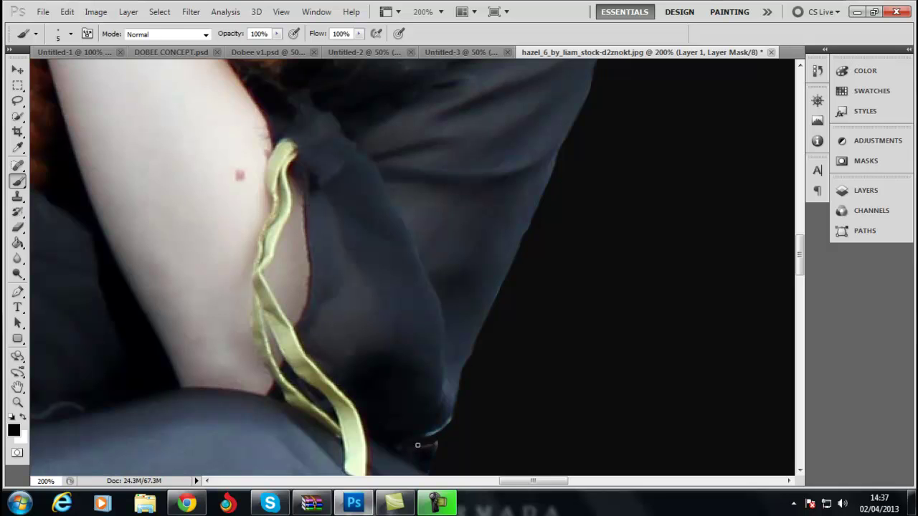
{"action": "left_click_drag", "start_coordinate": [418, 445], "coordinate": [533, 199]}
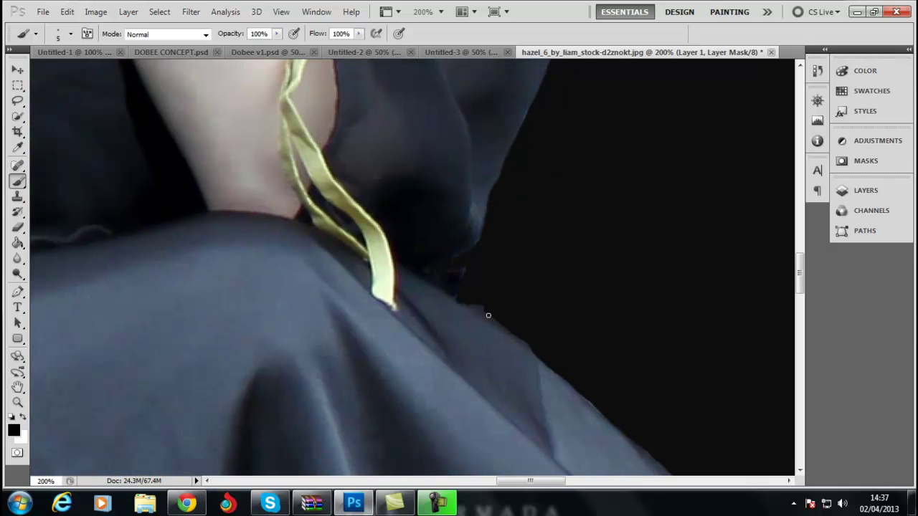
{"action": "mouse_move", "coordinate": [599, 403]}
{"action": "left_mouse_down"}
{"action": "mouse_move", "coordinate": [537, 420]}
{"action": "mouse_move", "coordinate": [557, 323]}
{"action": "mouse_move", "coordinate": [484, 334]}
{"action": "mouse_move", "coordinate": [466, 253]}
{"action": "left_mouse_up"}
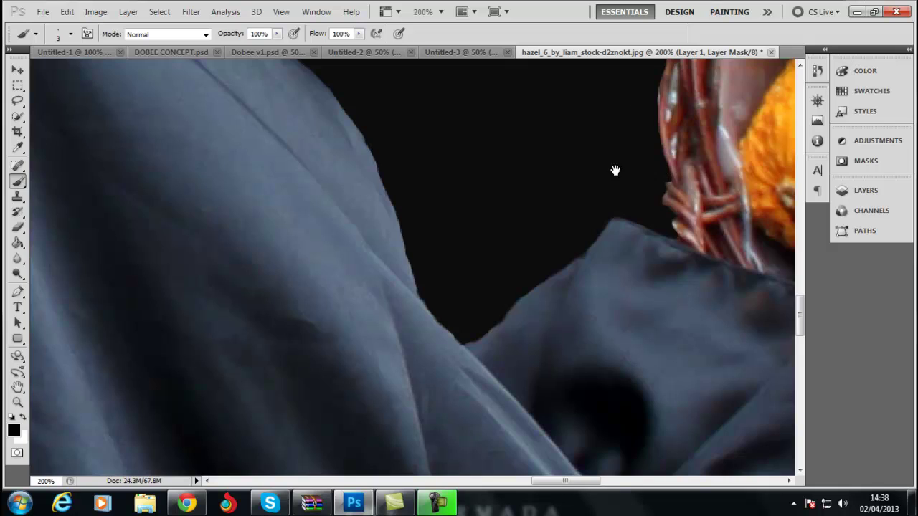
- Paint the mask clean along the basket rim, green gourd, and pumpkin stem and base toward the cloth
{"action": "left_click_drag", "start_coordinate": [615, 170], "coordinate": [601, 281]}
{"action": "left_click_drag", "start_coordinate": [646, 216], "coordinate": [559, 199]}
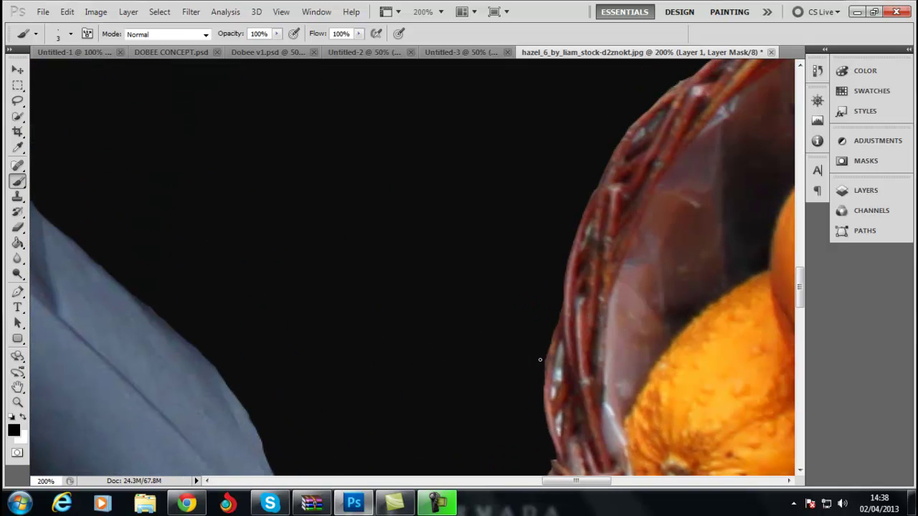
{"action": "mouse_move", "coordinate": [599, 174]}
{"action": "left_mouse_down"}
{"action": "mouse_move", "coordinate": [594, 252]}
{"action": "mouse_move", "coordinate": [552, 246]}
{"action": "mouse_move", "coordinate": [454, 373]}
{"action": "mouse_move", "coordinate": [433, 302]}
{"action": "left_mouse_up"}
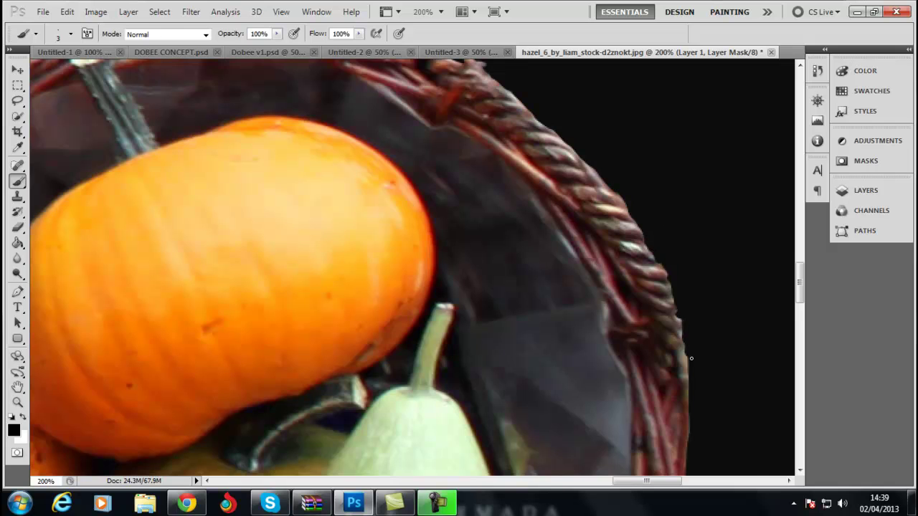
{"action": "mouse_move", "coordinate": [691, 357]}
{"action": "left_mouse_down"}
{"action": "mouse_move", "coordinate": [627, 369]}
{"action": "mouse_move", "coordinate": [537, 277]}
{"action": "left_mouse_up"}
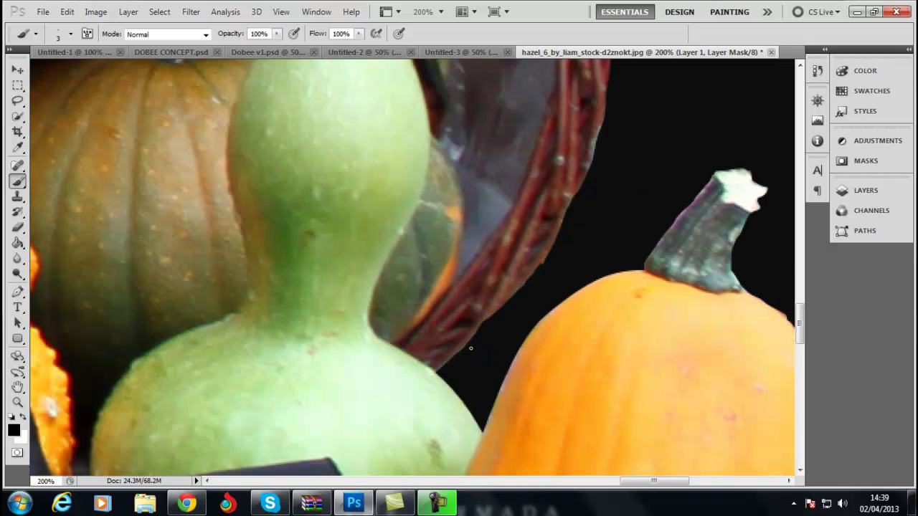
{"action": "left_click_drag", "start_coordinate": [766, 384], "coordinate": [544, 283]}
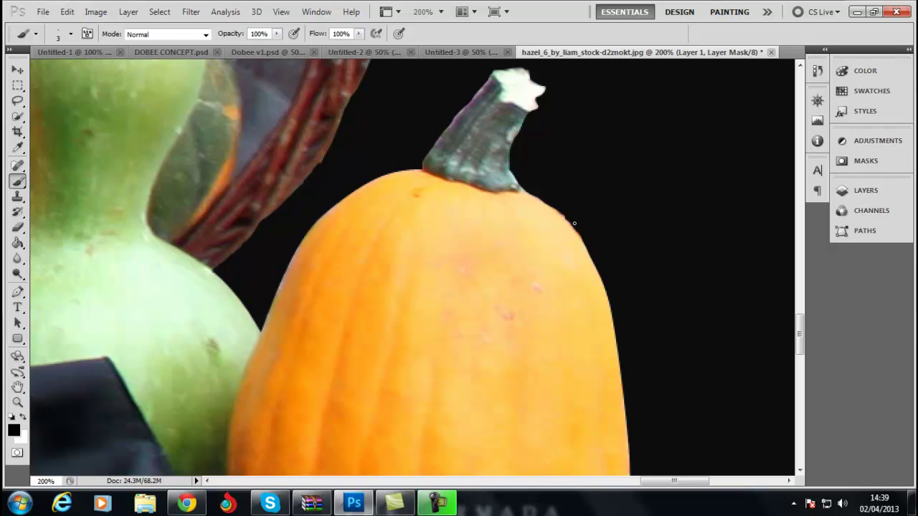
{"action": "left_click_drag", "start_coordinate": [527, 468], "coordinate": [545, 279]}
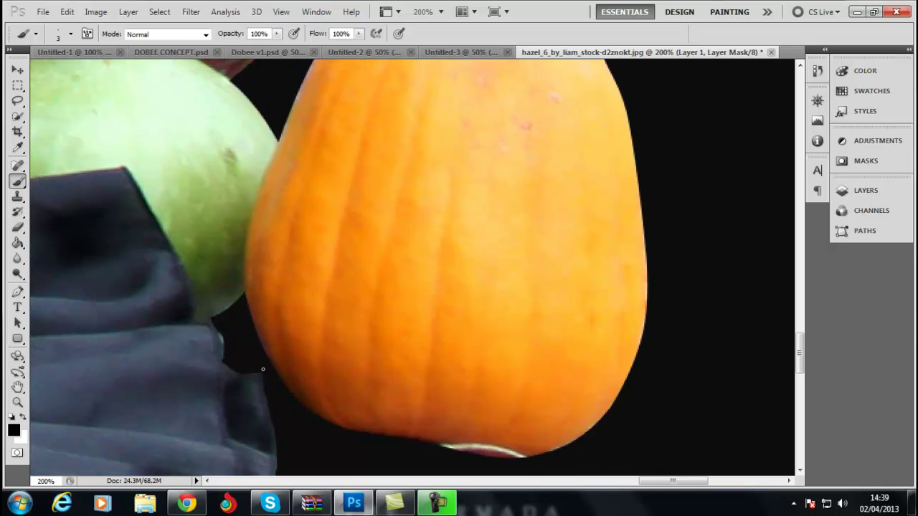
{"action": "mouse_move", "coordinate": [242, 294]}
{"action": "left_mouse_down"}
{"action": "mouse_move", "coordinate": [280, 211]}
{"action": "mouse_move", "coordinate": [611, 253]}
{"action": "left_mouse_up"}
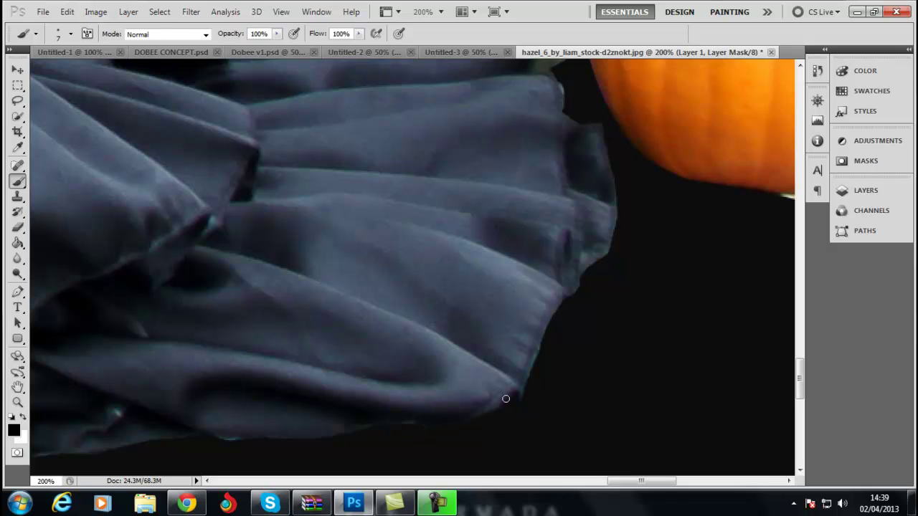
- Paint out the light fringe along the cloth's lower edge and the pumpkin's top edge
{"action": "mouse_move", "coordinate": [240, 450]}
{"action": "left_mouse_down"}
{"action": "mouse_move", "coordinate": [294, 411]}
{"action": "mouse_move", "coordinate": [471, 335]}
{"action": "left_mouse_up"}
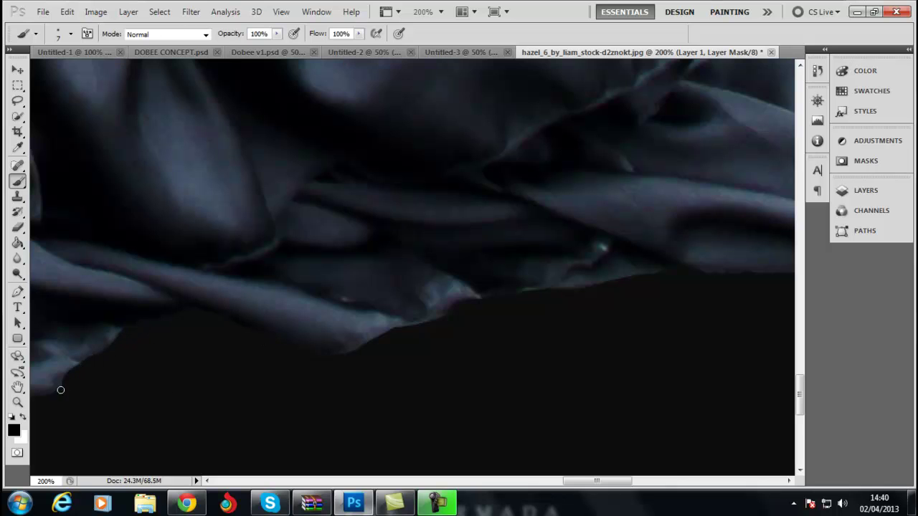
{"action": "left_click_drag", "start_coordinate": [60, 390], "coordinate": [327, 295]}
{"action": "mouse_move", "coordinate": [403, 293]}
{"action": "left_mouse_down"}
{"action": "mouse_move", "coordinate": [322, 313]}
{"action": "mouse_move", "coordinate": [373, 158]}
{"action": "left_mouse_up"}
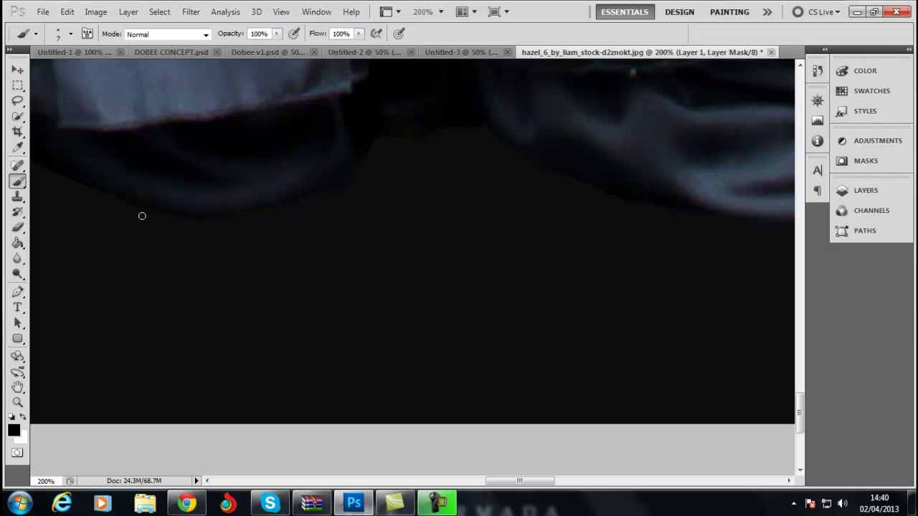
{"action": "mouse_move", "coordinate": [142, 216]}
{"action": "left_mouse_down"}
{"action": "mouse_move", "coordinate": [420, 266]}
{"action": "mouse_move", "coordinate": [348, 307]}
{"action": "left_mouse_up"}
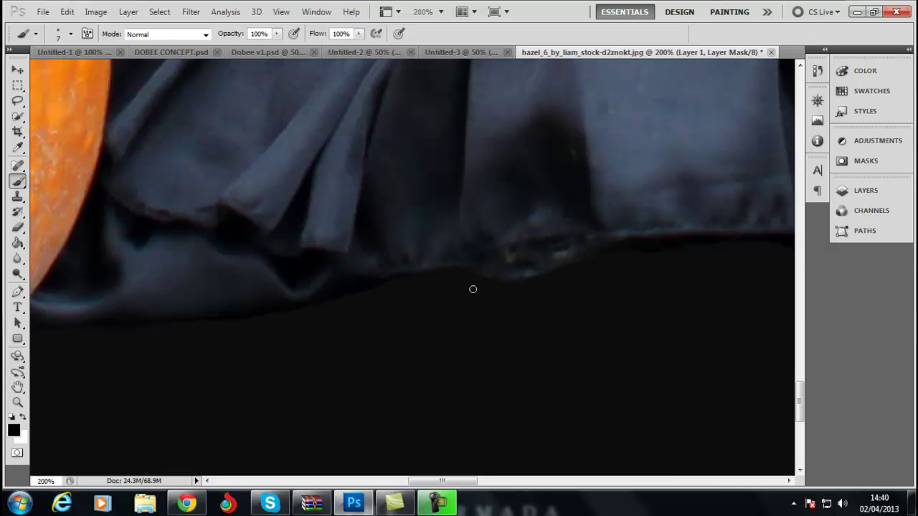
{"action": "mouse_move", "coordinate": [473, 289]}
{"action": "left_mouse_down"}
{"action": "mouse_move", "coordinate": [446, 236]}
{"action": "mouse_move", "coordinate": [346, 272]}
{"action": "mouse_move", "coordinate": [272, 237]}
{"action": "mouse_move", "coordinate": [389, 225]}
{"action": "mouse_move", "coordinate": [440, 328]}
{"action": "mouse_move", "coordinate": [349, 213]}
{"action": "left_mouse_up"}
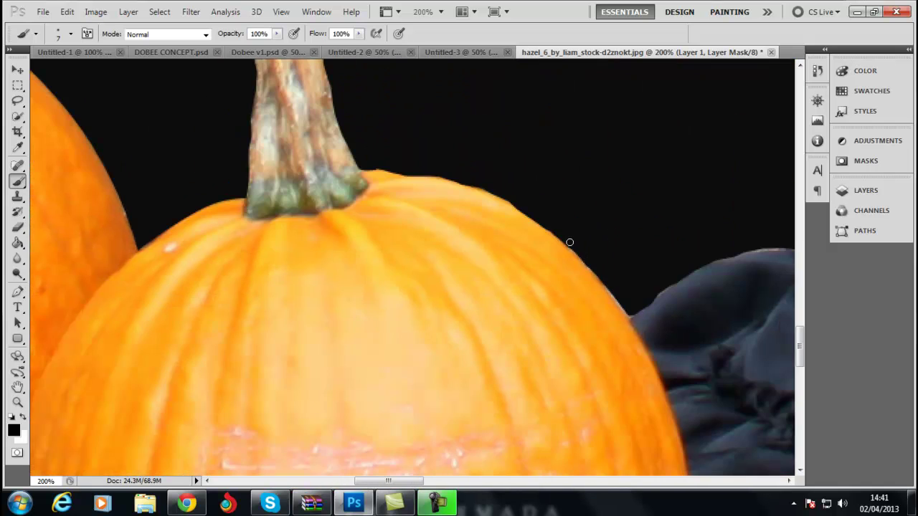
{"action": "left_click_drag", "start_coordinate": [569, 242], "coordinate": [629, 311]}
{"action": "mouse_move", "coordinate": [561, 232]}
{"action": "left_mouse_down"}
{"action": "mouse_move", "coordinate": [439, 310]}
{"action": "mouse_move", "coordinate": [495, 328]}
{"action": "mouse_move", "coordinate": [366, 352]}
{"action": "mouse_move", "coordinate": [526, 322]}
{"action": "mouse_move", "coordinate": [637, 215]}
{"action": "left_mouse_up"}
- Paint black on the mask to remove the light fringe along the cloth's shoulder edge
{"action": "left_click_drag", "start_coordinate": [544, 295], "coordinate": [413, 339]}
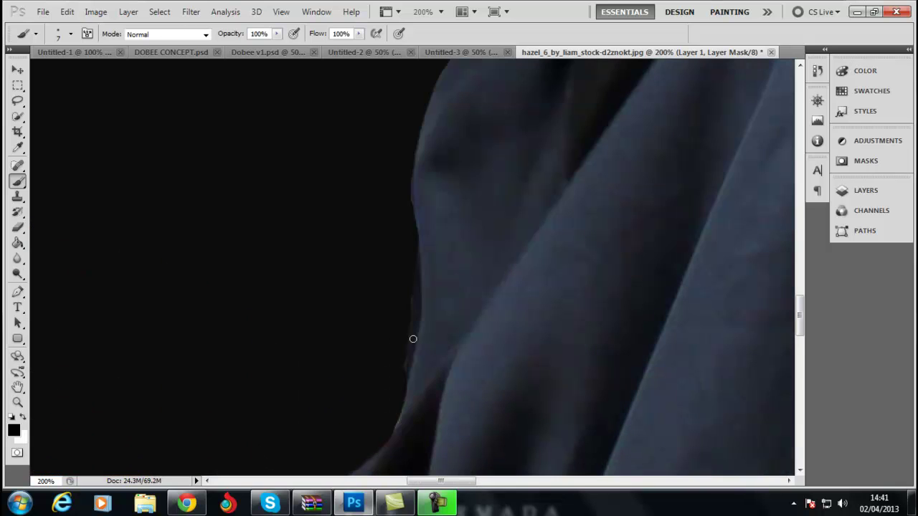
{"action": "left_click_drag", "start_coordinate": [500, 124], "coordinate": [363, 283]}
{"action": "mouse_move", "coordinate": [323, 201]}
{"action": "left_mouse_down"}
{"action": "mouse_move", "coordinate": [426, 117]}
{"action": "mouse_move", "coordinate": [523, 86]}
{"action": "mouse_move", "coordinate": [306, 215]}
{"action": "left_mouse_up"}
{"action": "left_click_drag", "start_coordinate": [545, 118], "coordinate": [401, 226]}
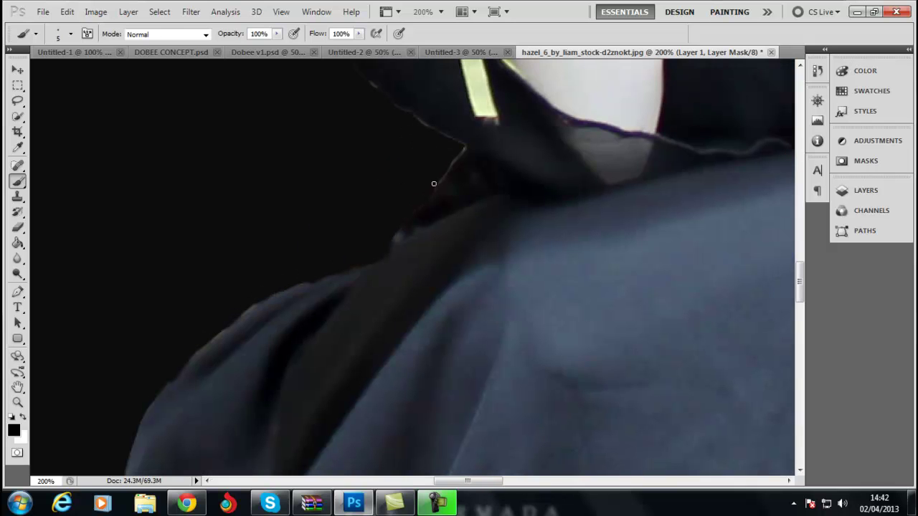
- Mask out the background and grey patches around the hair curls beside the head
{"action": "left_click_drag", "start_coordinate": [454, 146], "coordinate": [463, 201]}
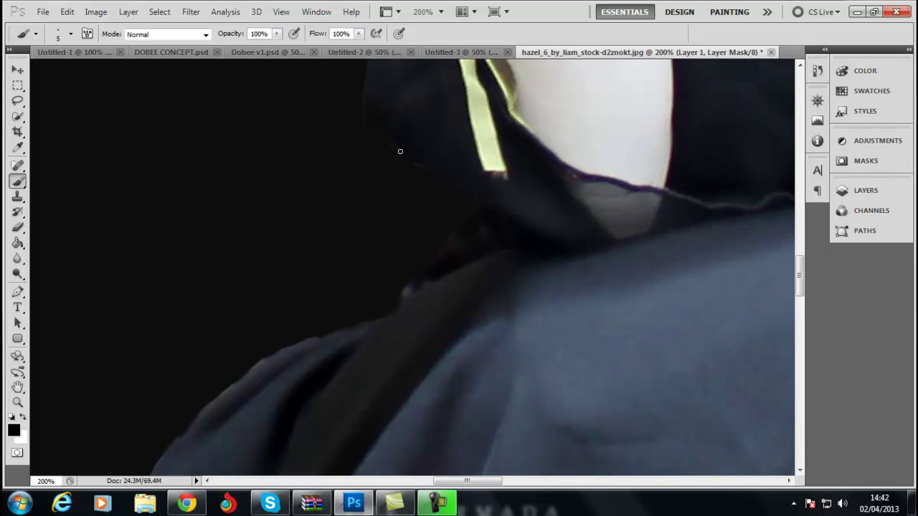
{"action": "scroll", "coordinate": [357, 167], "scroll_direction": "up", "scroll_amount": 3}
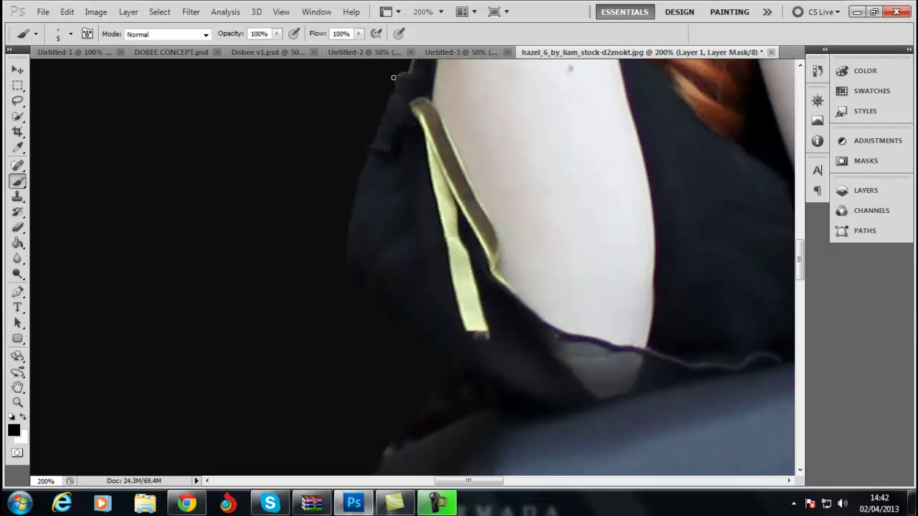
{"action": "left_click_drag", "start_coordinate": [409, 80], "coordinate": [338, 210]}
{"action": "left_click_drag", "start_coordinate": [357, 166], "coordinate": [314, 247]}
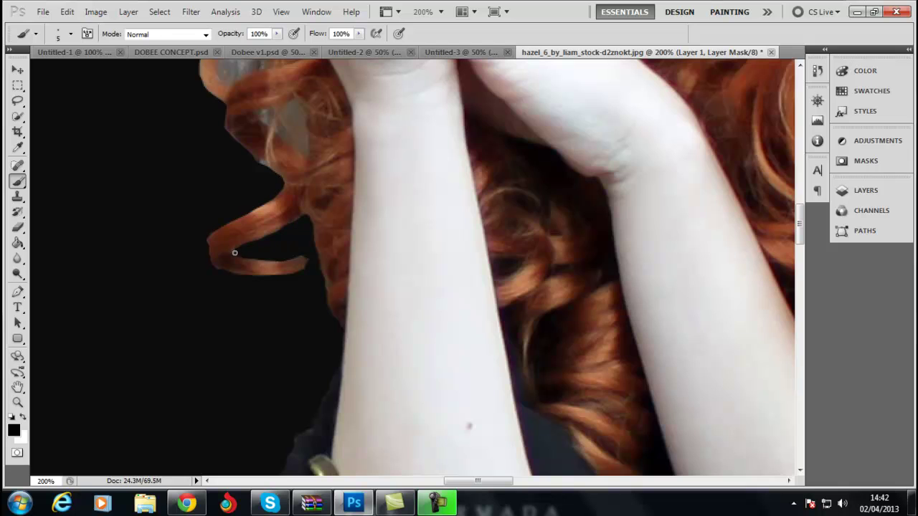
{"action": "left_click_drag", "start_coordinate": [186, 193], "coordinate": [213, 260]}
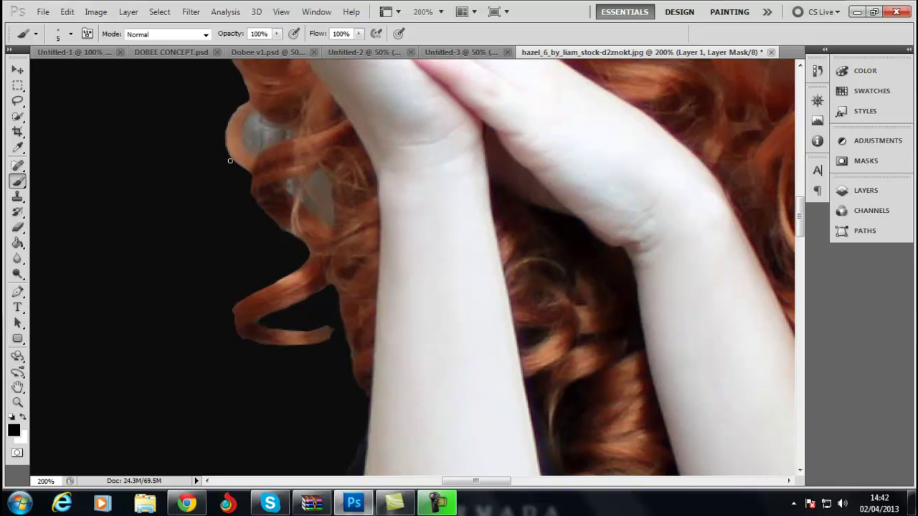
{"action": "left_click_drag", "start_coordinate": [239, 227], "coordinate": [258, 430]}
{"action": "mouse_move", "coordinate": [253, 296]}
{"action": "left_mouse_down"}
{"action": "mouse_move", "coordinate": [258, 331]}
{"action": "mouse_move", "coordinate": [256, 318]}
{"action": "mouse_move", "coordinate": [249, 323]}
{"action": "left_mouse_up"}
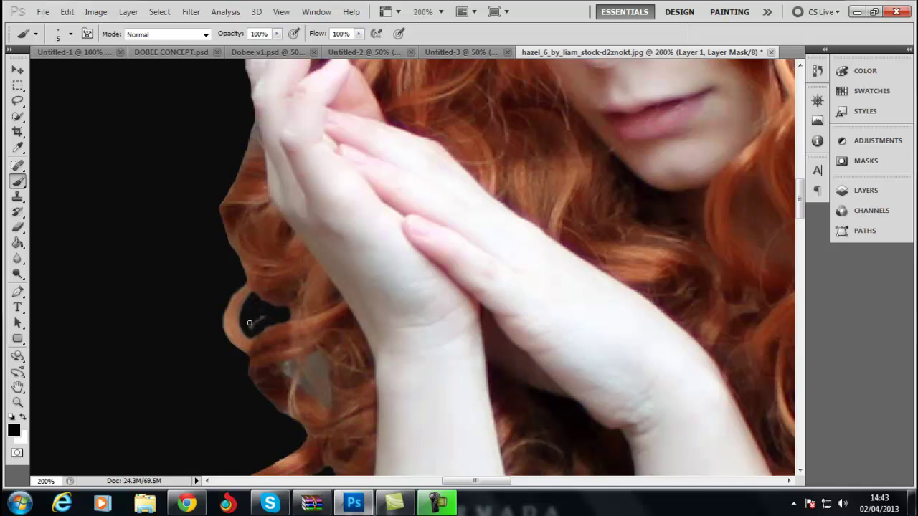
{"action": "mouse_move", "coordinate": [285, 369]}
{"action": "left_mouse_down"}
{"action": "mouse_move", "coordinate": [316, 351]}
{"action": "mouse_move", "coordinate": [290, 377]}
{"action": "mouse_move", "coordinate": [301, 369]}
{"action": "mouse_move", "coordinate": [308, 380]}
{"action": "mouse_move", "coordinate": [320, 358]}
{"action": "mouse_move", "coordinate": [312, 367]}
{"action": "left_mouse_up"}
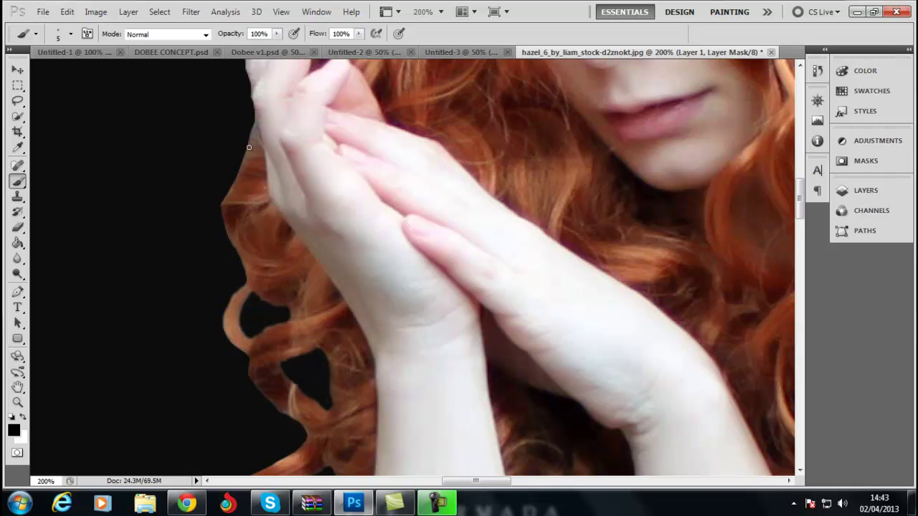
- Zoom out to view the whole cut-out woman on the black background
{"action": "scroll", "coordinate": [231, 190], "scroll_direction": "up", "scroll_amount": 3}
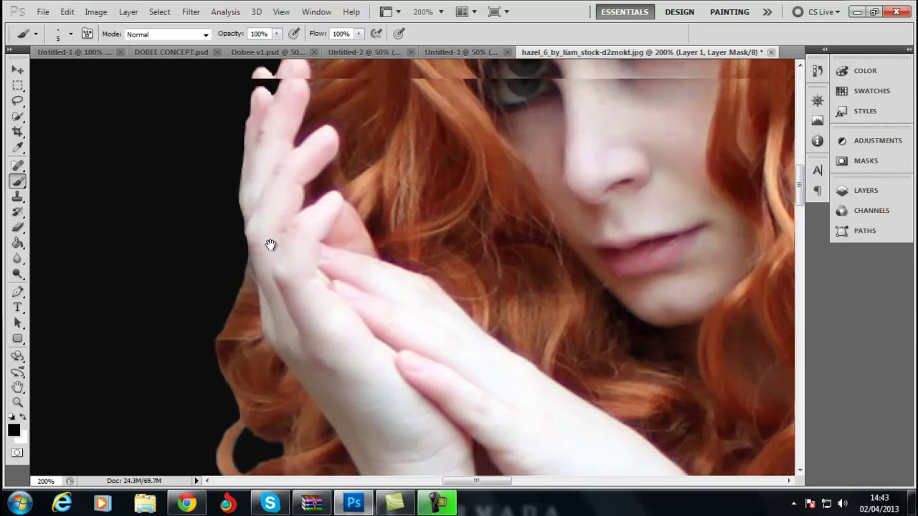
{"action": "scroll", "coordinate": [268, 244], "scroll_direction": "up", "scroll_amount": 3}
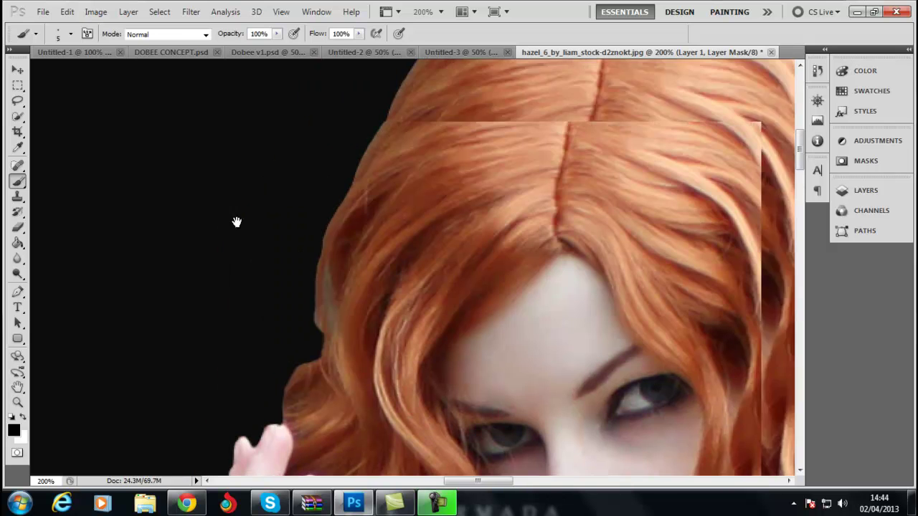
{"action": "scroll", "coordinate": [236, 219], "scroll_direction": "up", "scroll_amount": 5}
{"action": "key", "text": "z"}
{"action": "left_click", "coordinate": [573, 272], "text": "alt"}
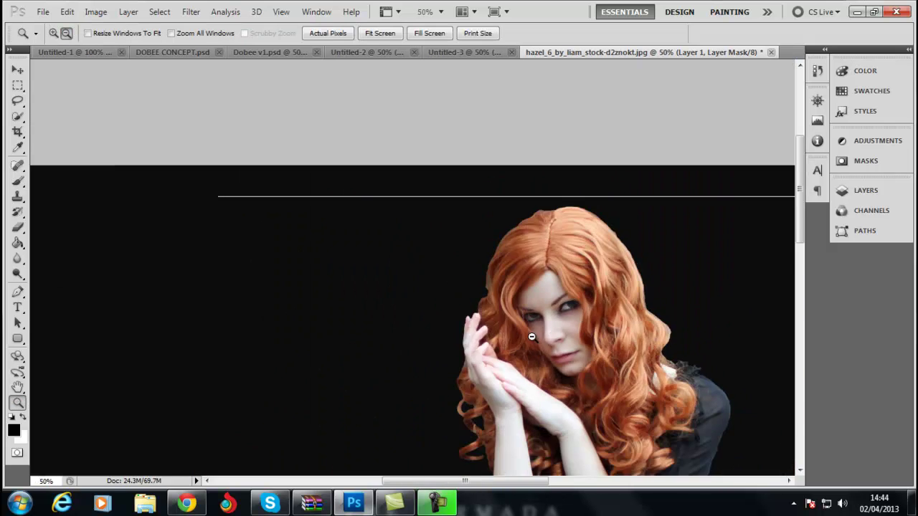